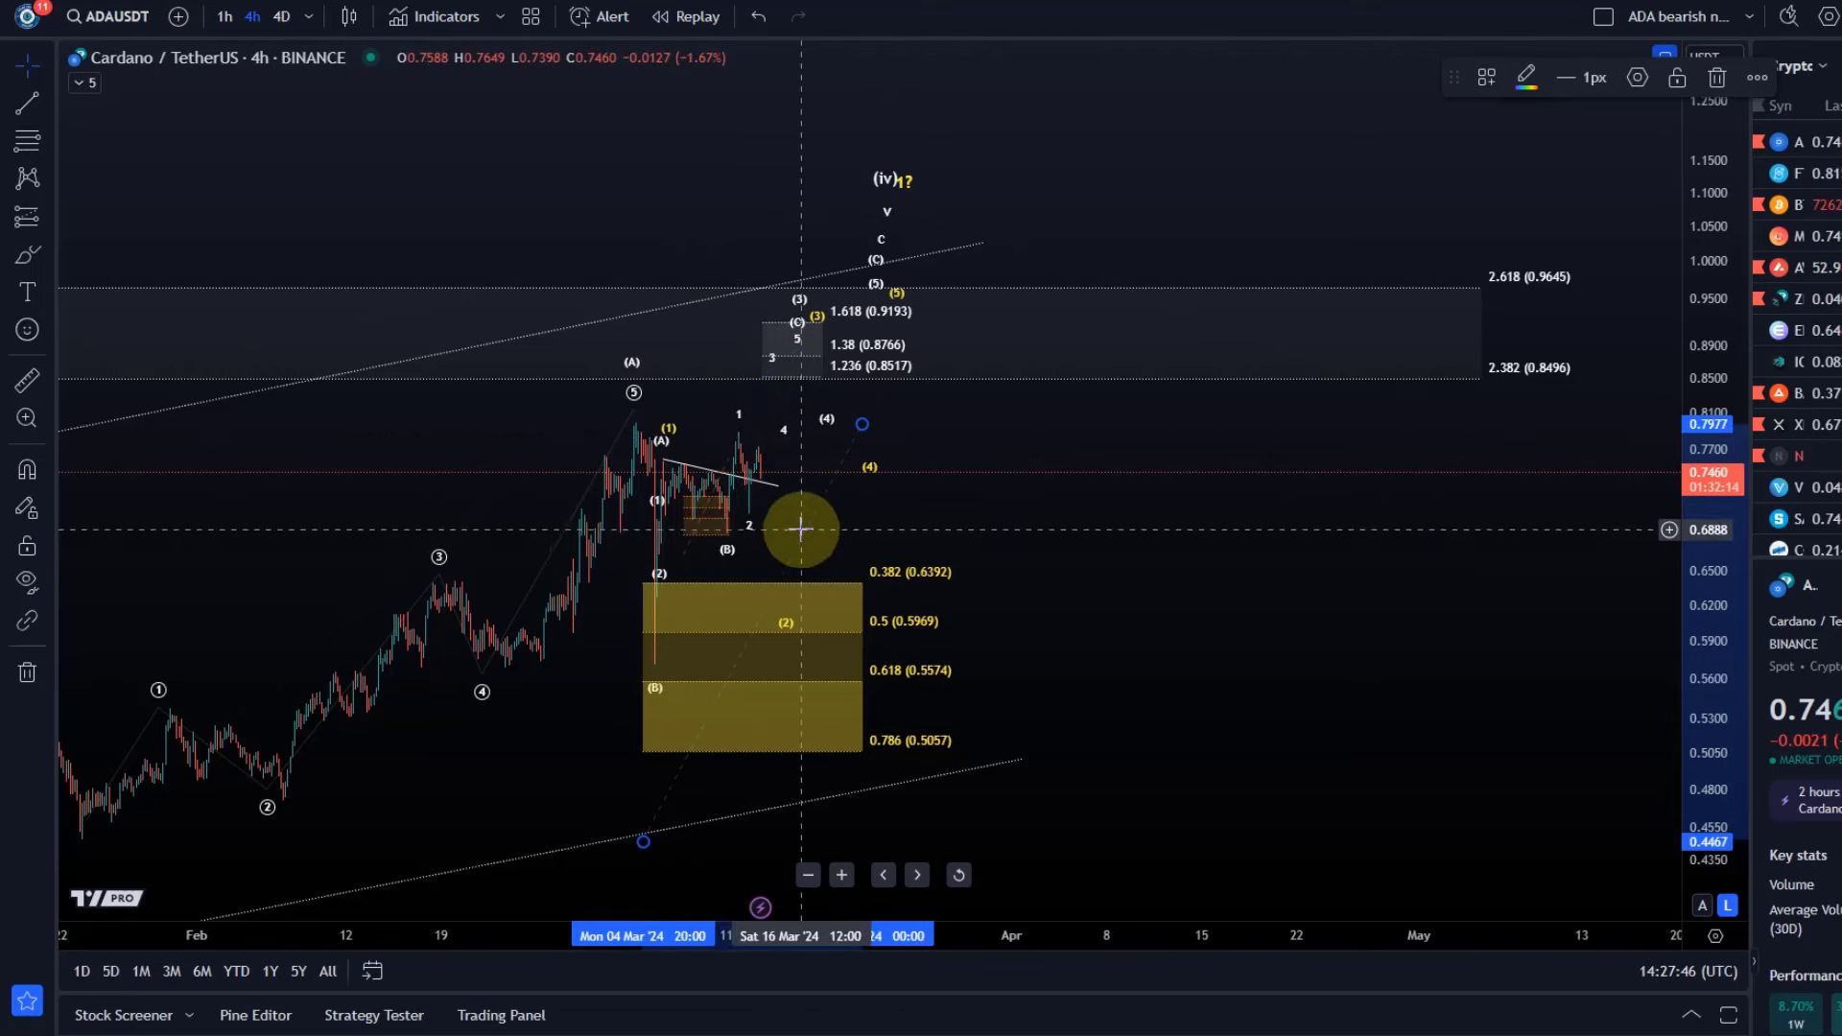
Step: Zoom out the 4h chart and compress the price scale to fit the wave channel from mid-2023 to March 2024
scroll(659, 513, "down", 5)
scroll(659, 513, "down", 5)
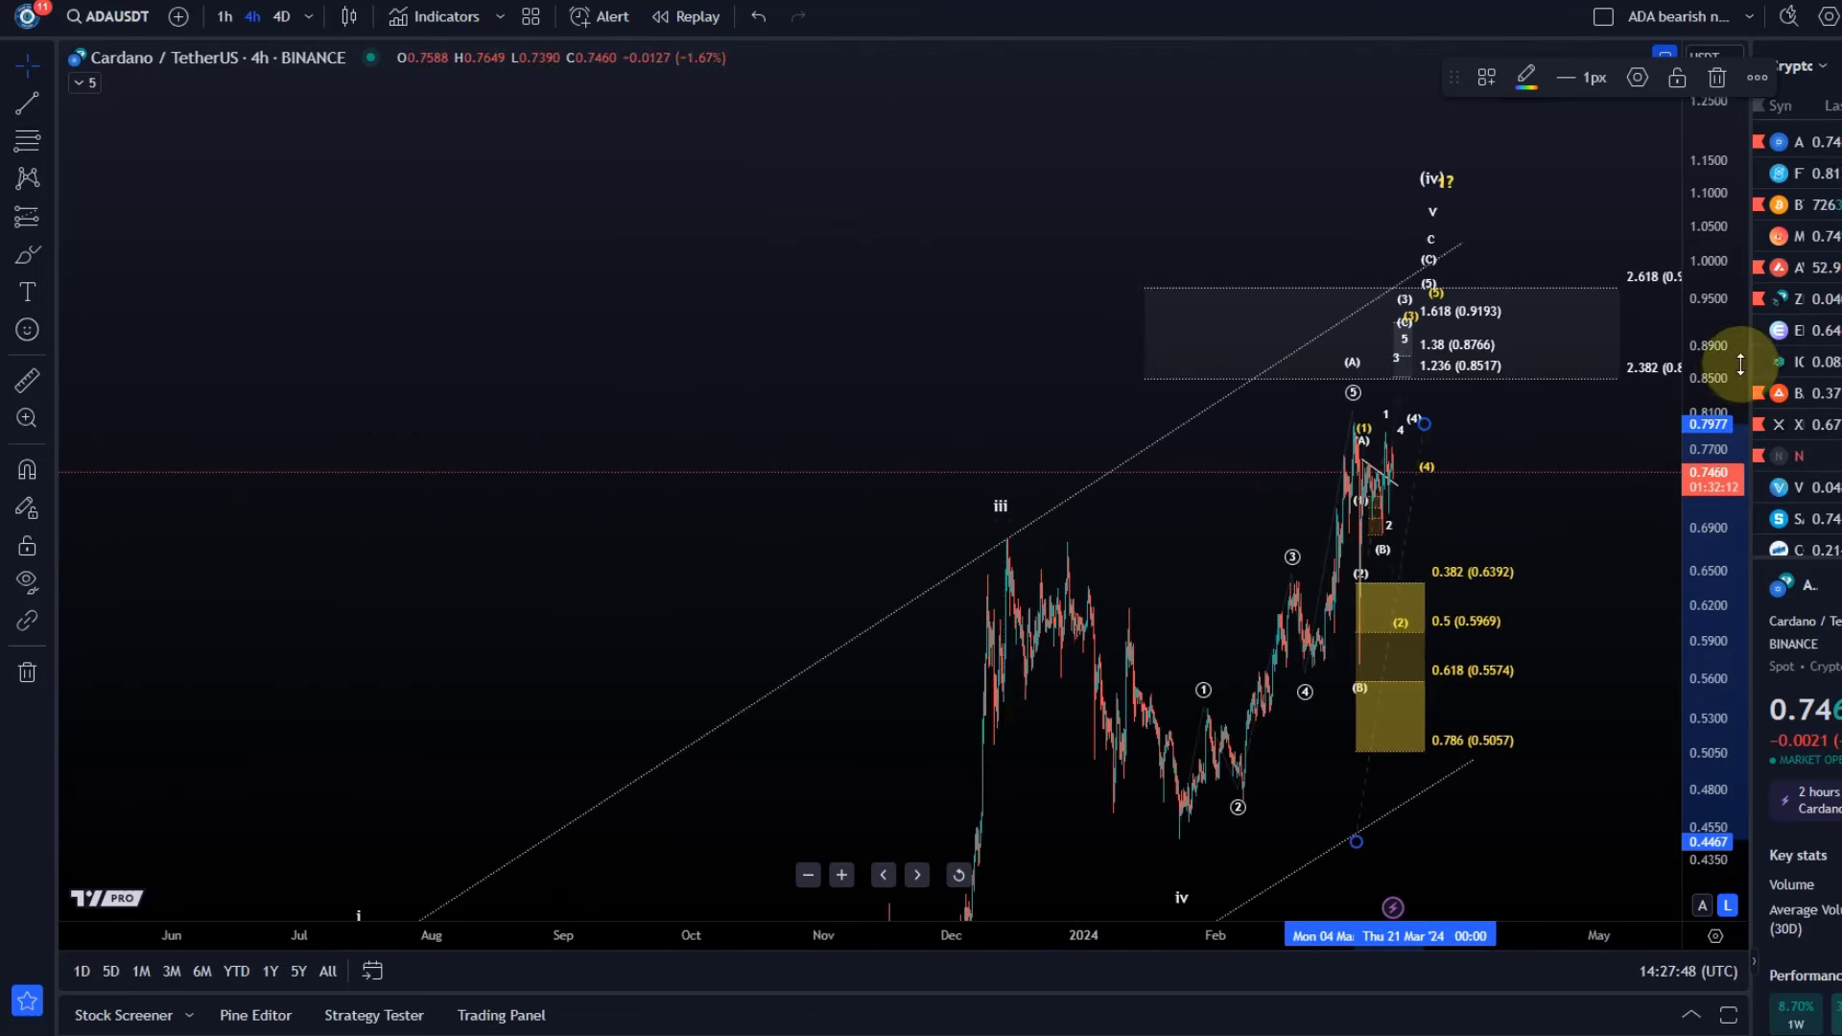
left_click_drag(1745, 361, 1360, 544)
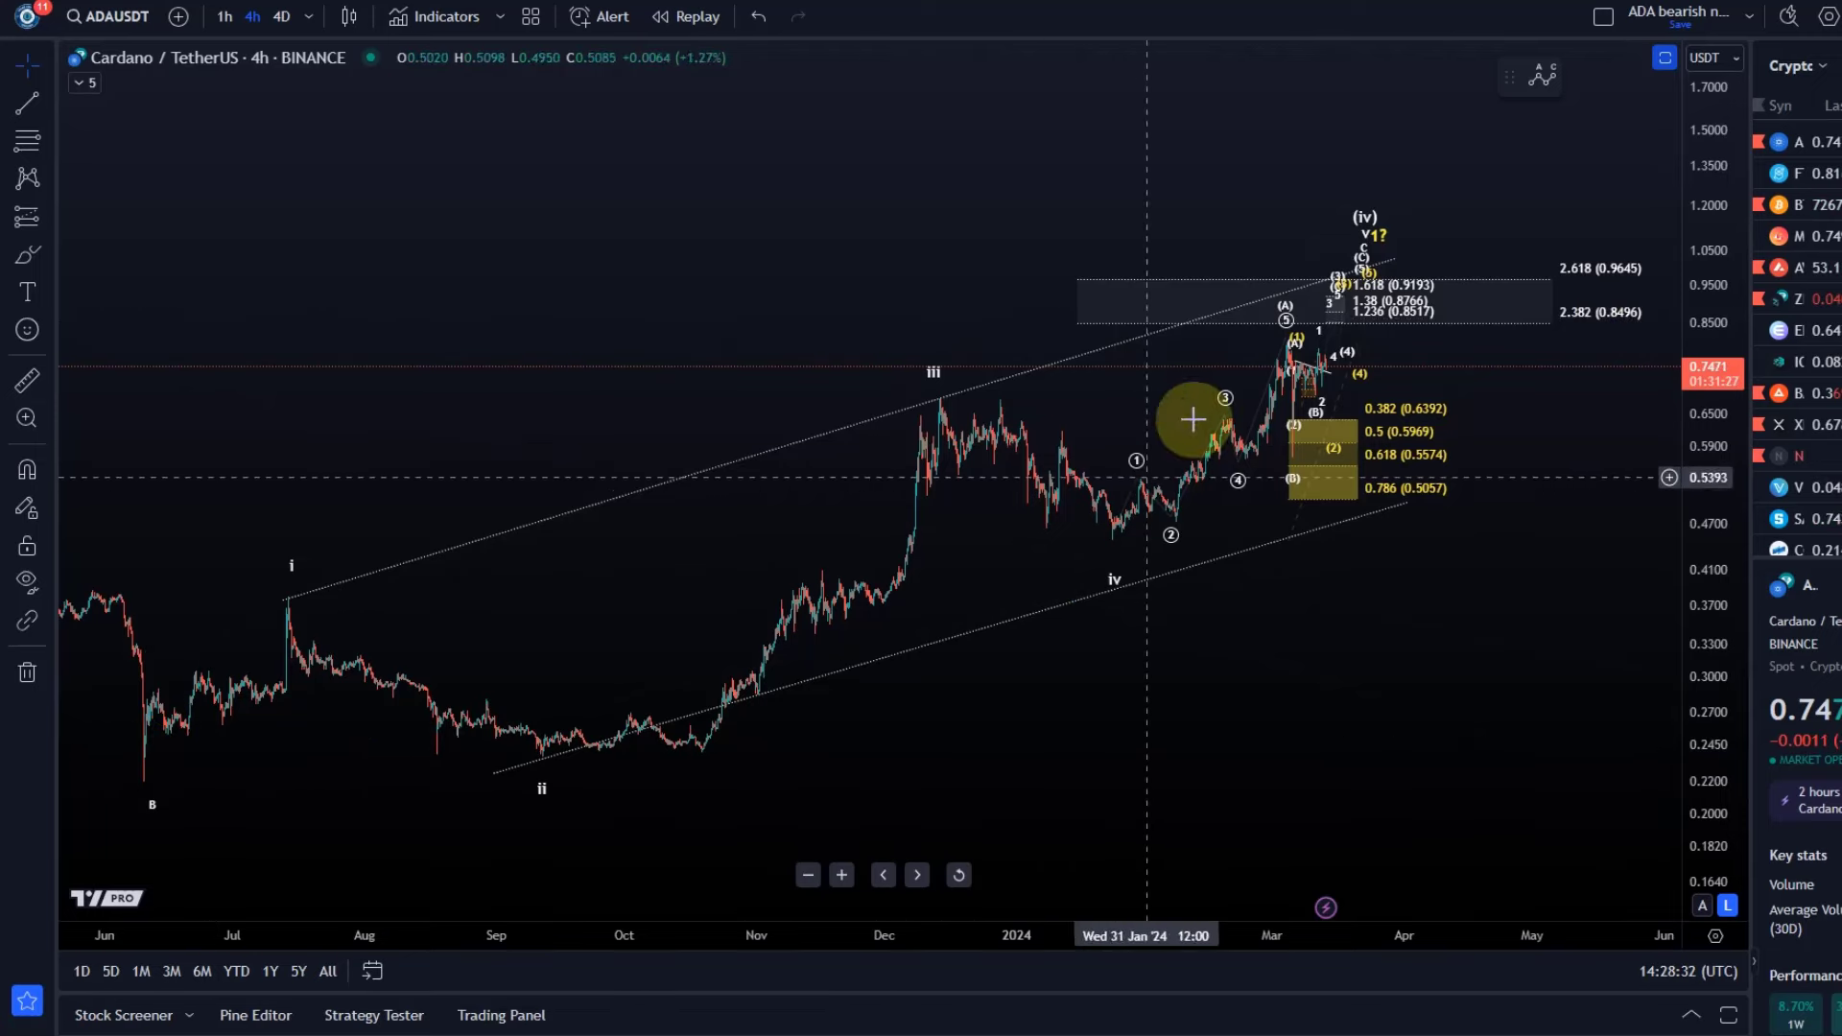
left_click(40, 268)
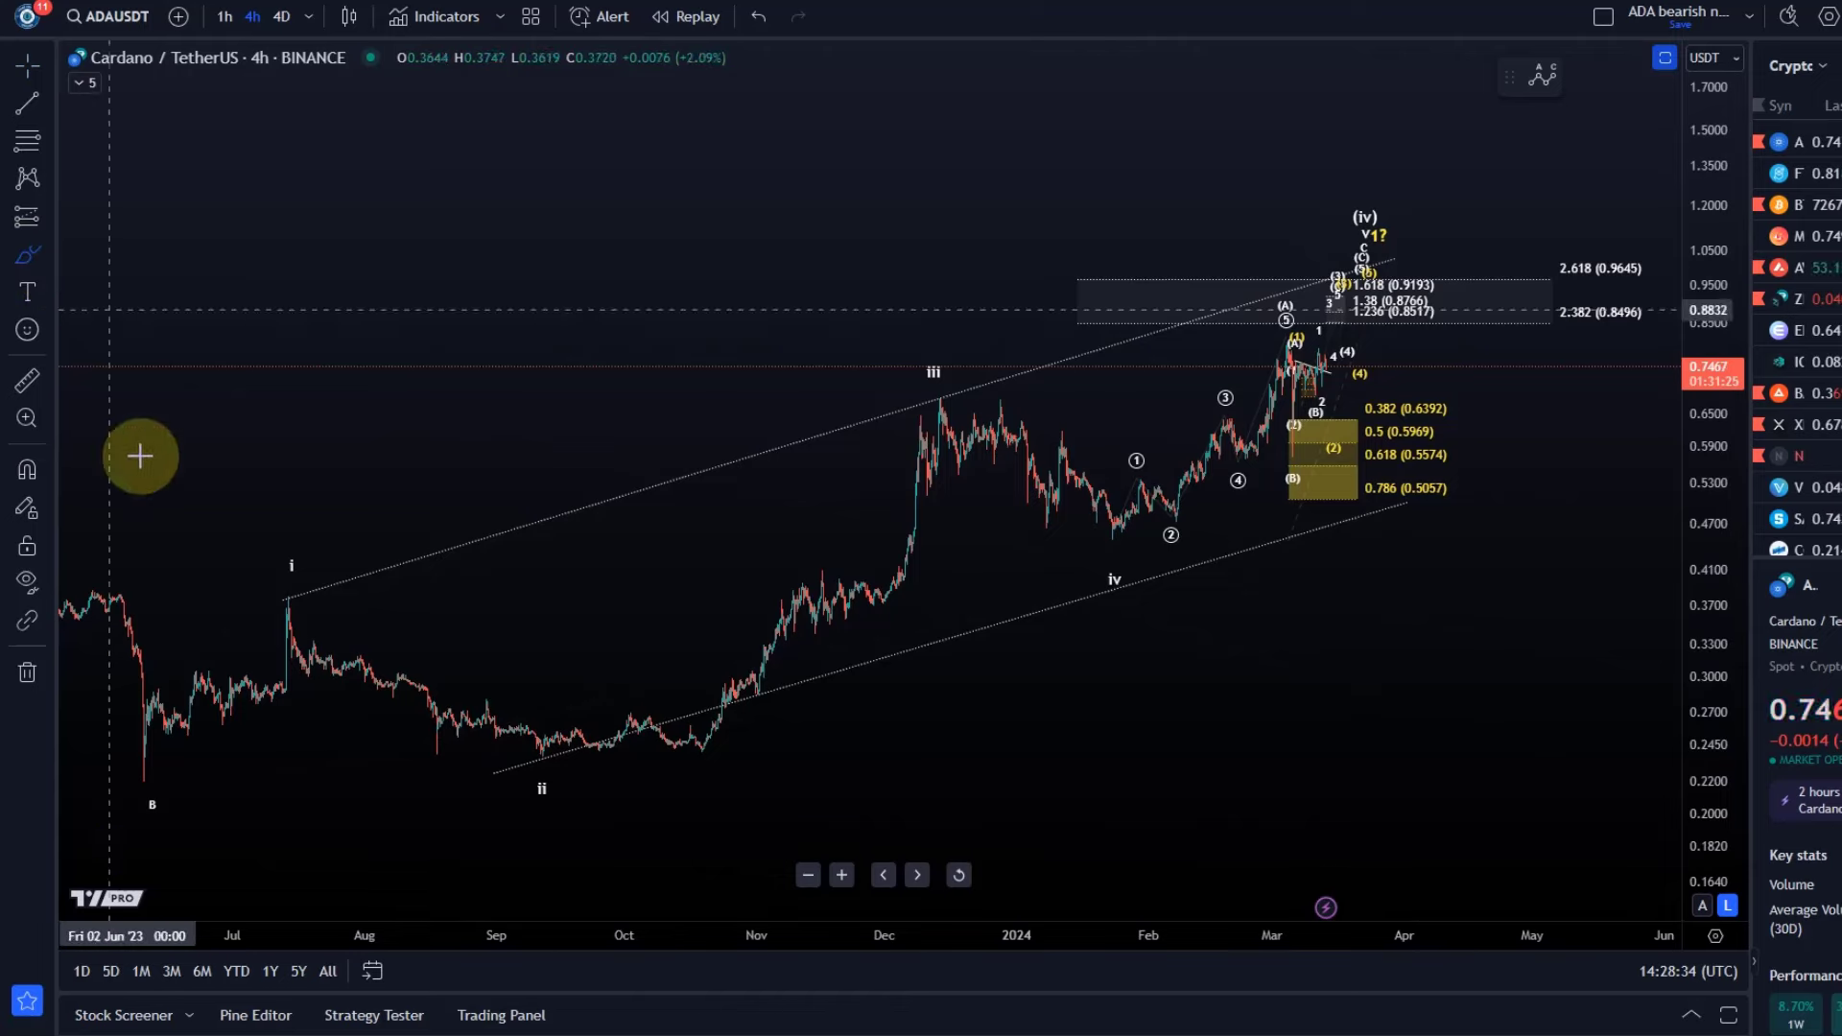
mouse_move(142, 804)
left_mouse_down()
mouse_move(227, 596)
mouse_move(416, 719)
mouse_move(604, 728)
mouse_move(859, 452)
mouse_move(988, 431)
mouse_move(1184, 501)
mouse_move(1286, 325)
left_mouse_up()
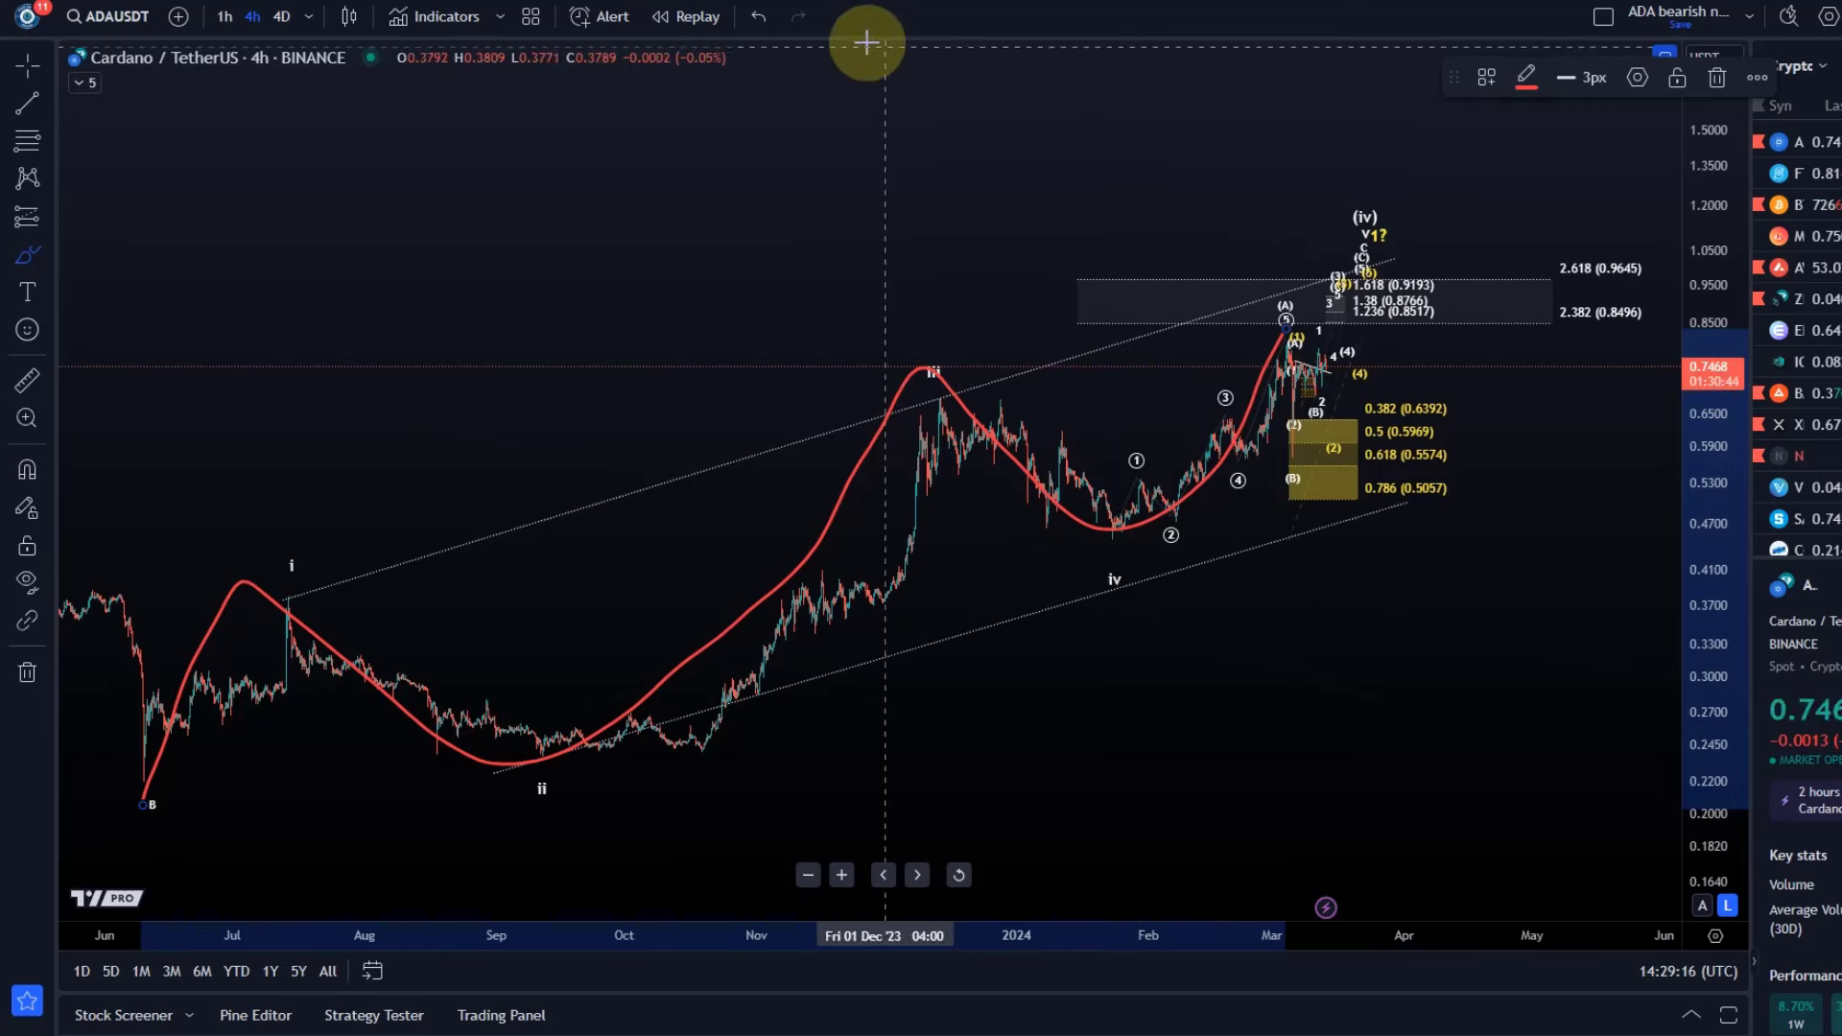
left_click(756, 20)
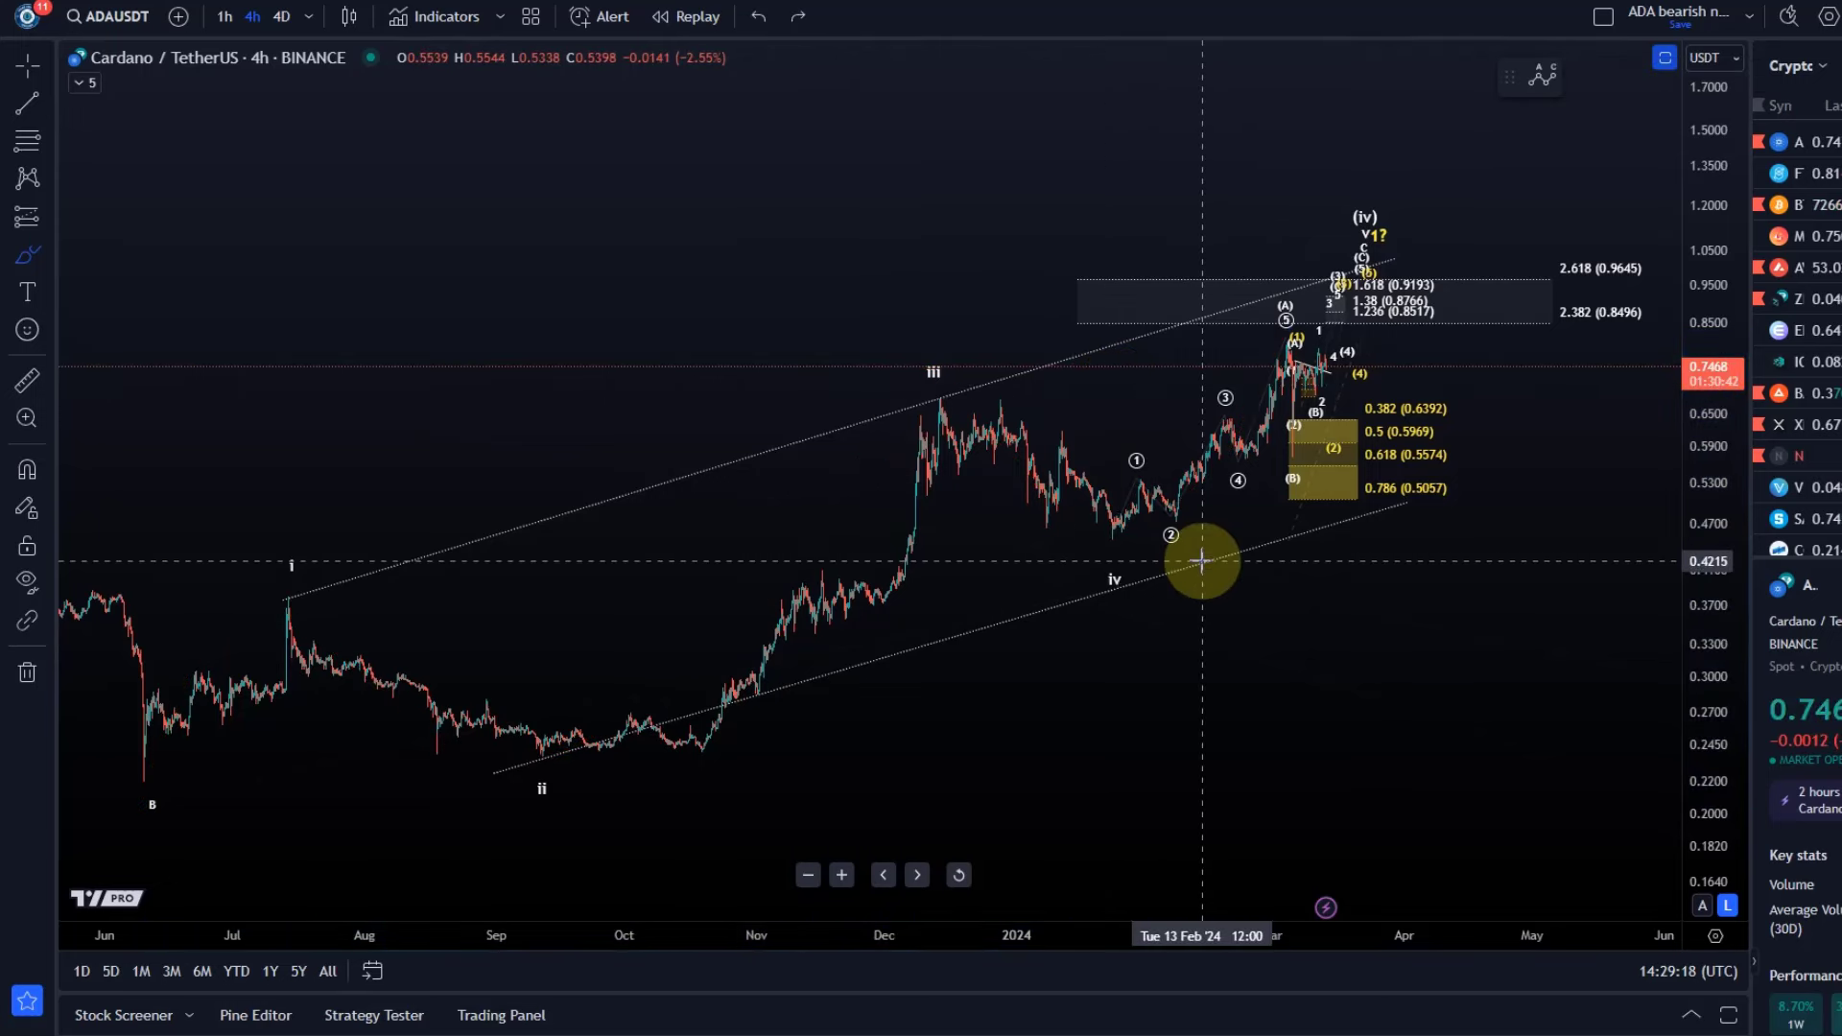
Step: Zoom into the March candles, enlarge the price scale and inspect the yellow Elliott impulse wave
scroll(860, 561, "up", 3)
scroll(861, 561, "up", 2)
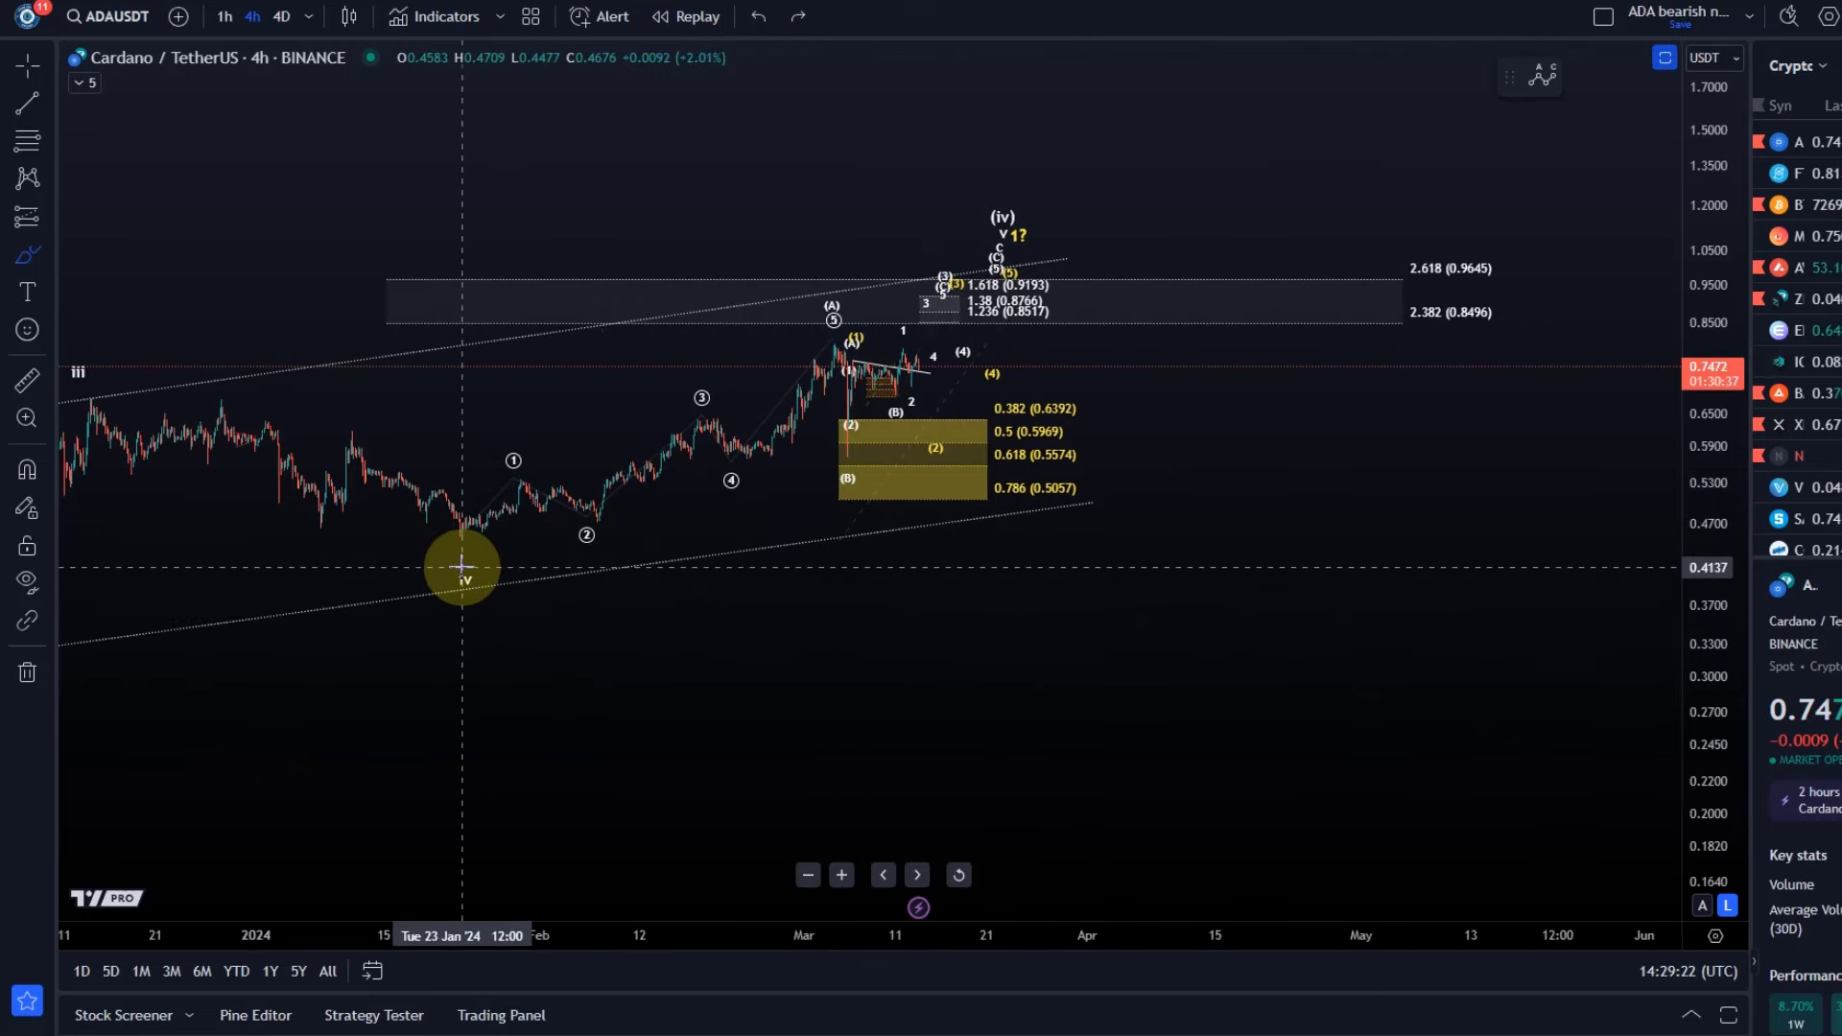
left_click_drag(700, 641, 559, 752)
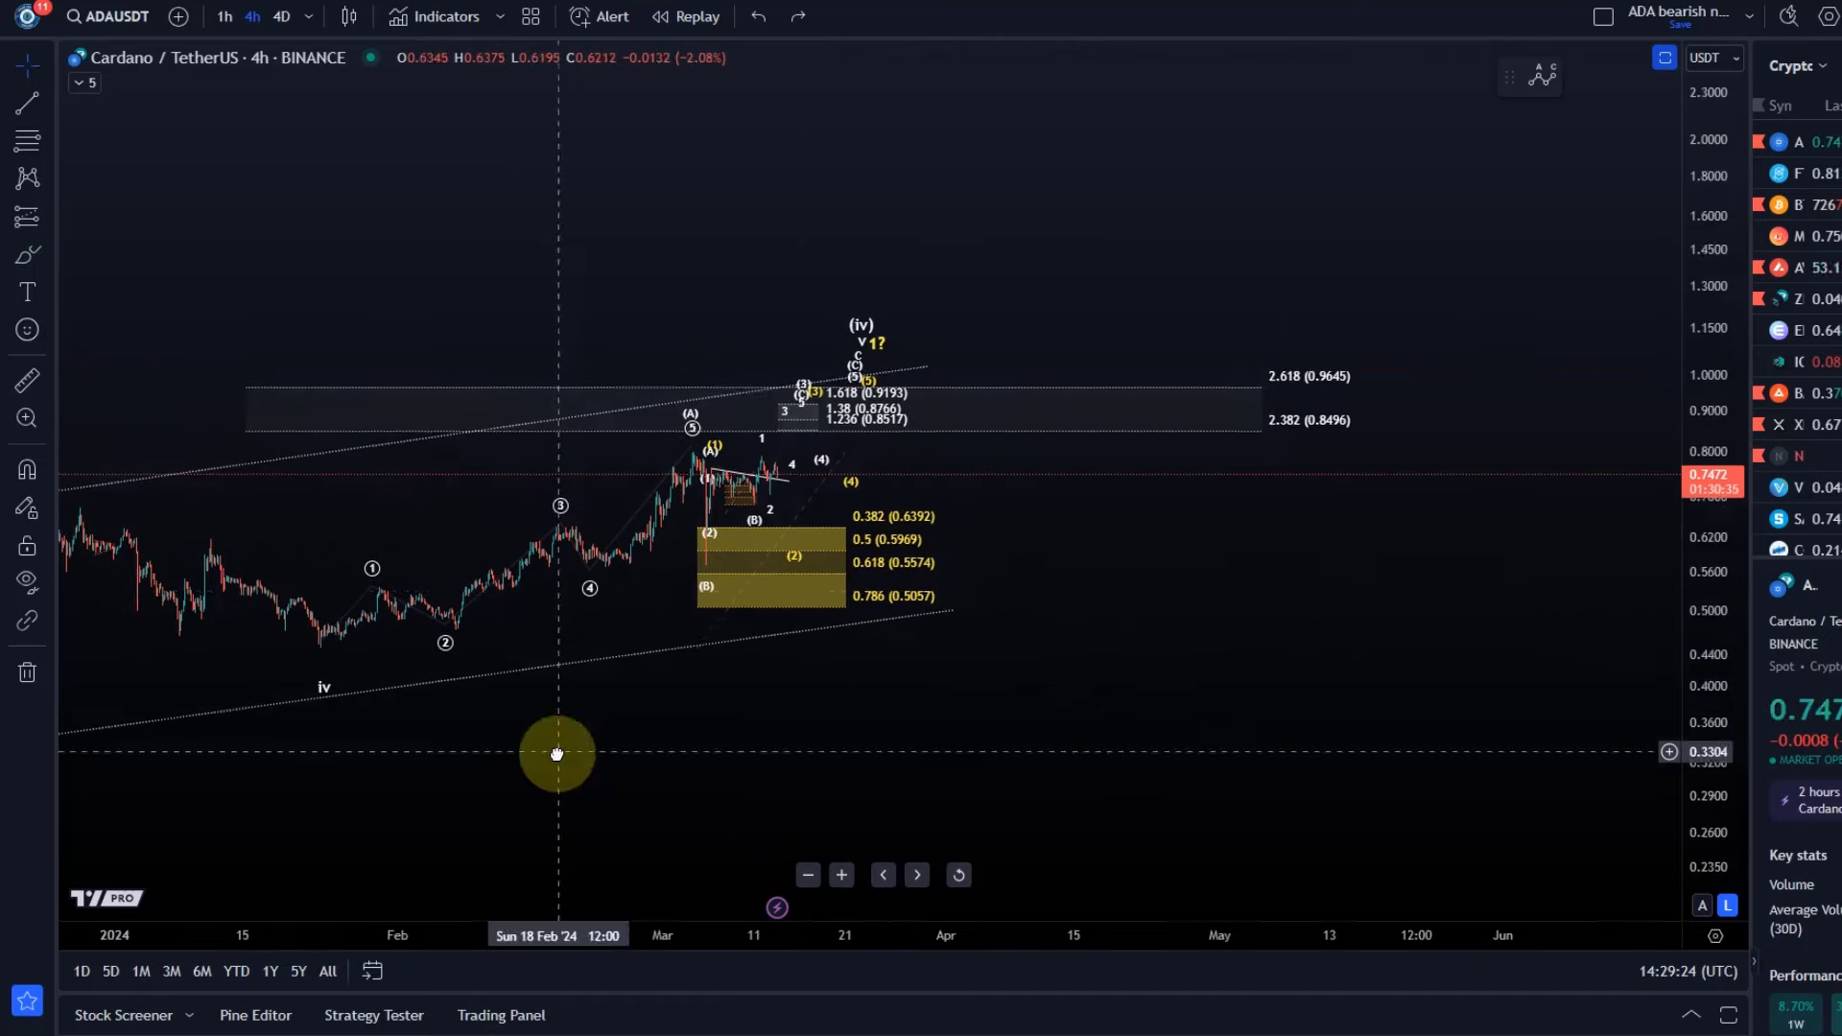
left_click_drag(1689, 761, 1392, 413)
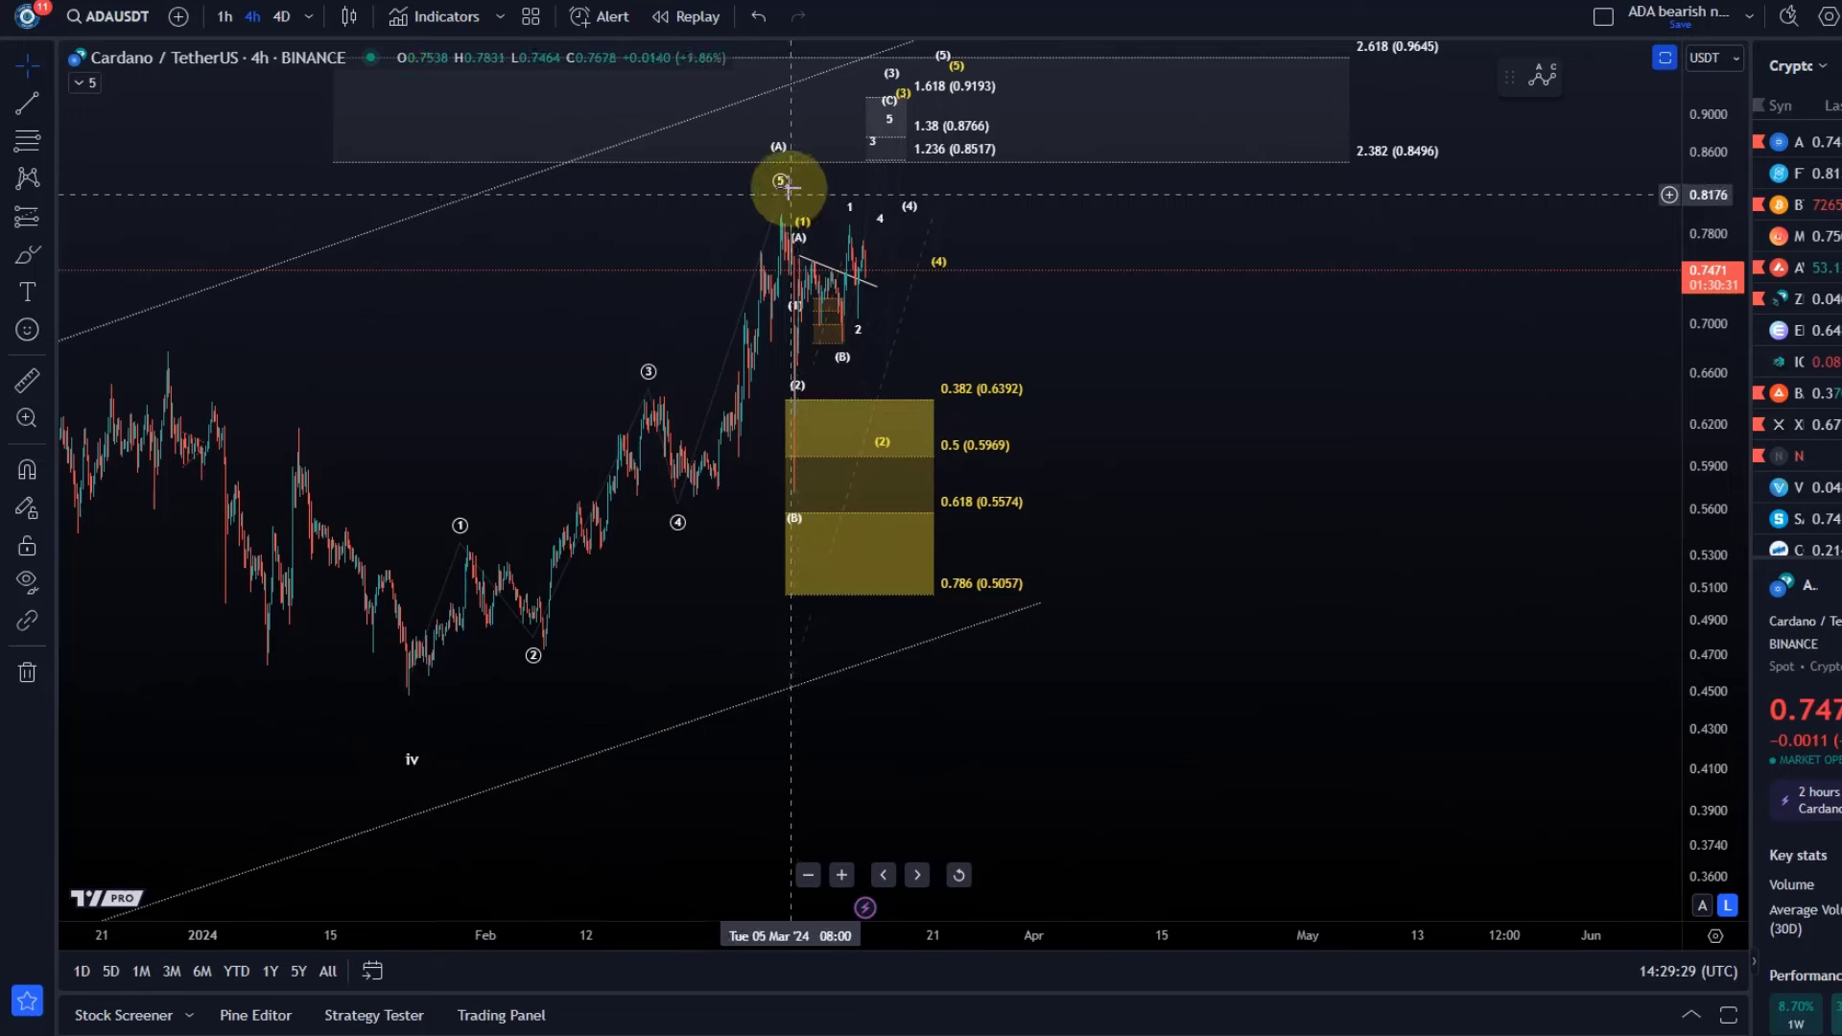
left_click(795, 491)
left_click(807, 487)
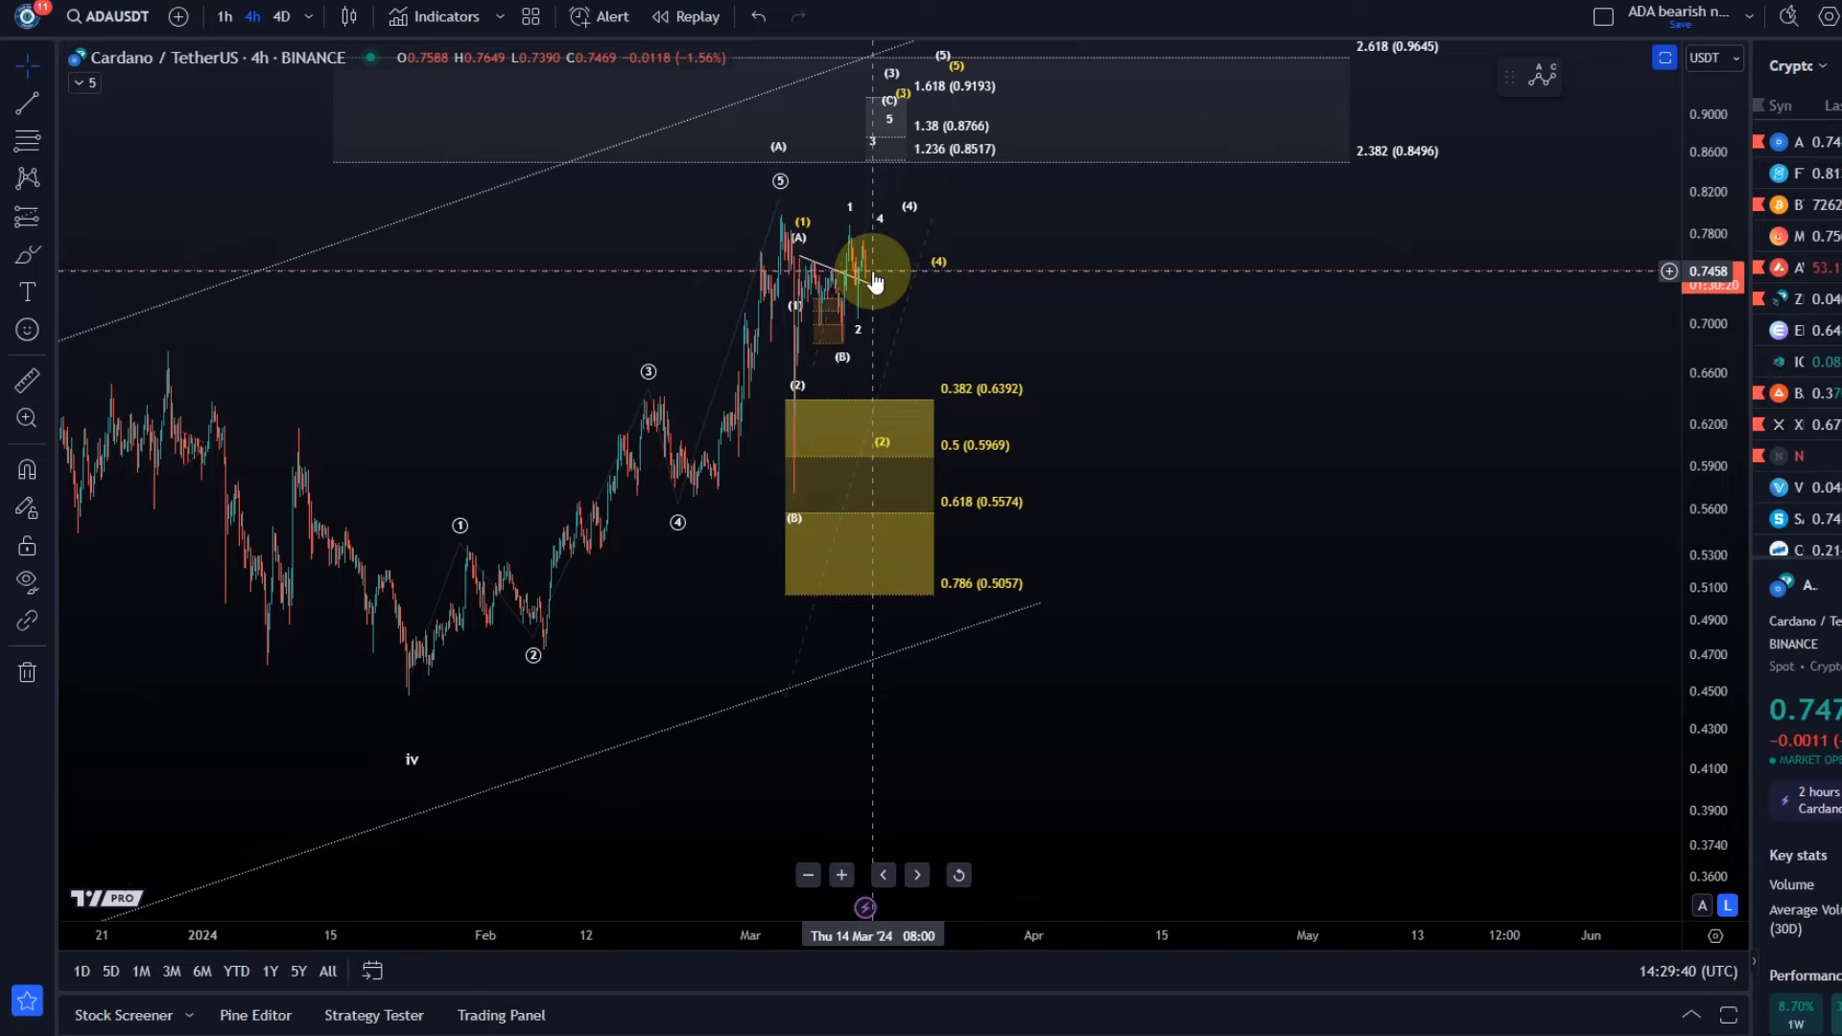
left_click_drag(1112, 390, 1122, 523)
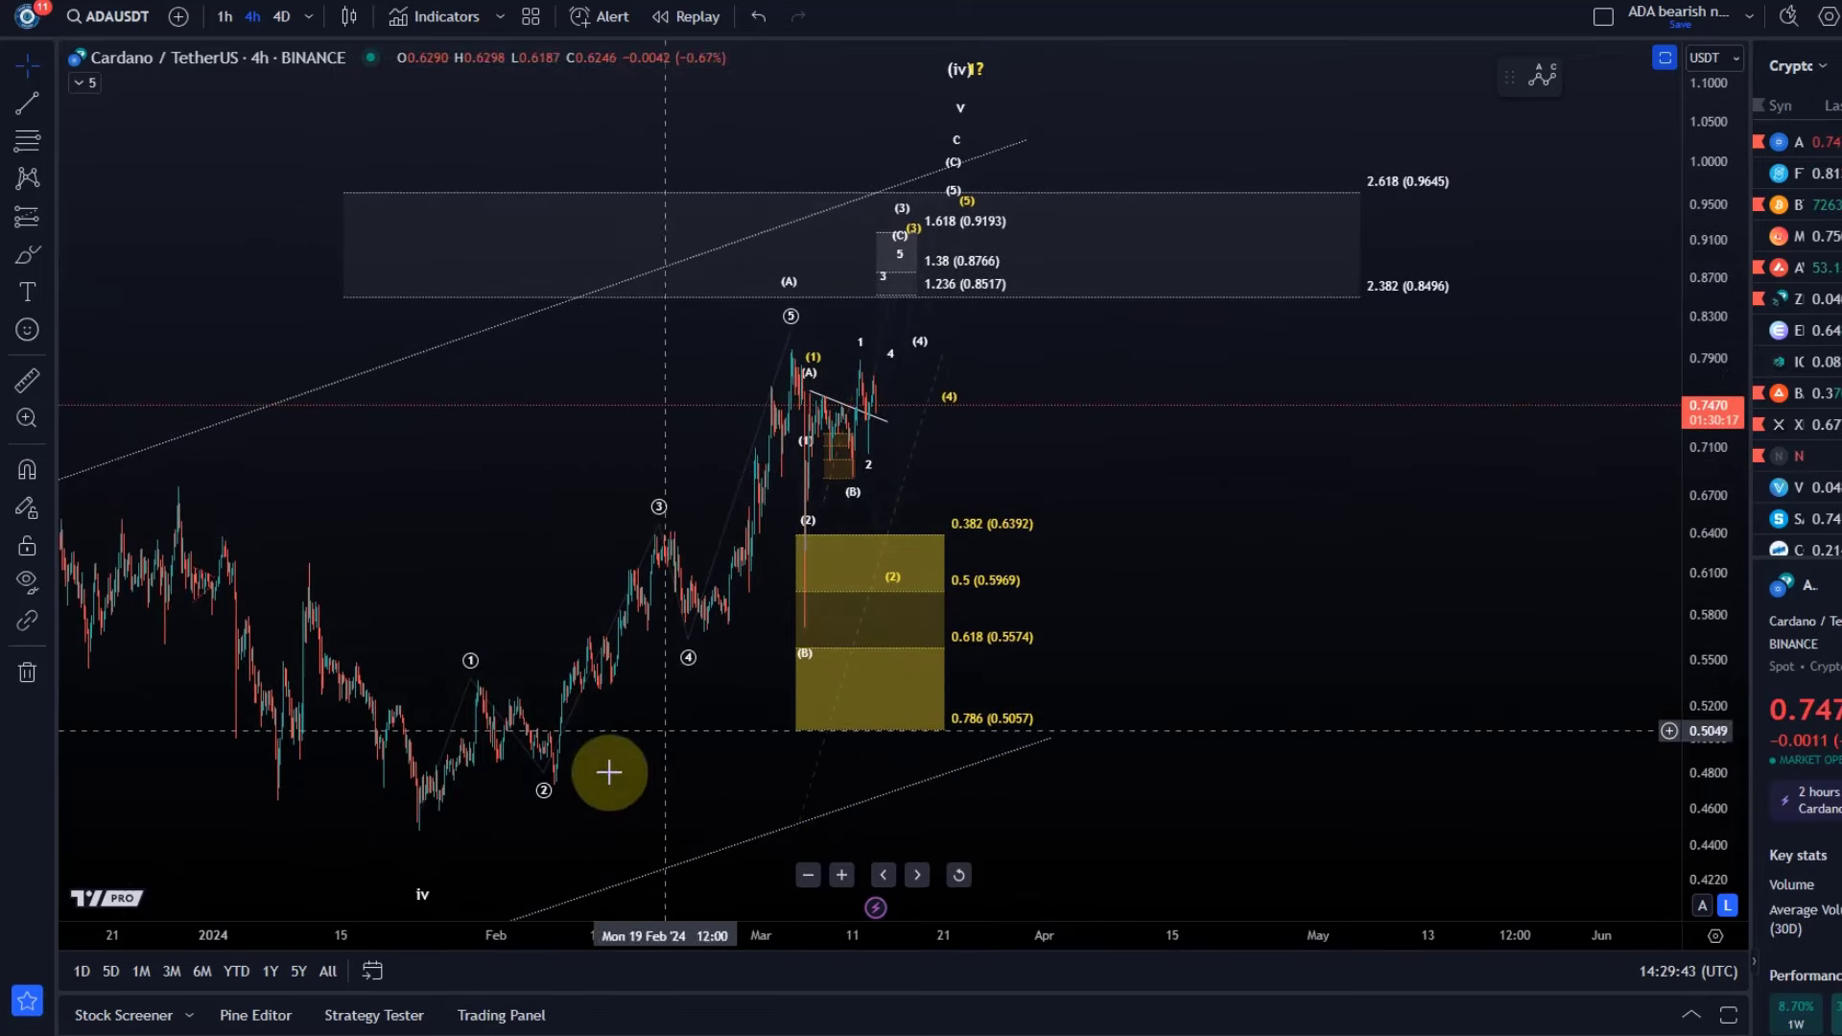
Step: Inspect the yellow (1)-(5) and white ABC wave drawings, then switch the chart to 1-hour
left_click(792, 384)
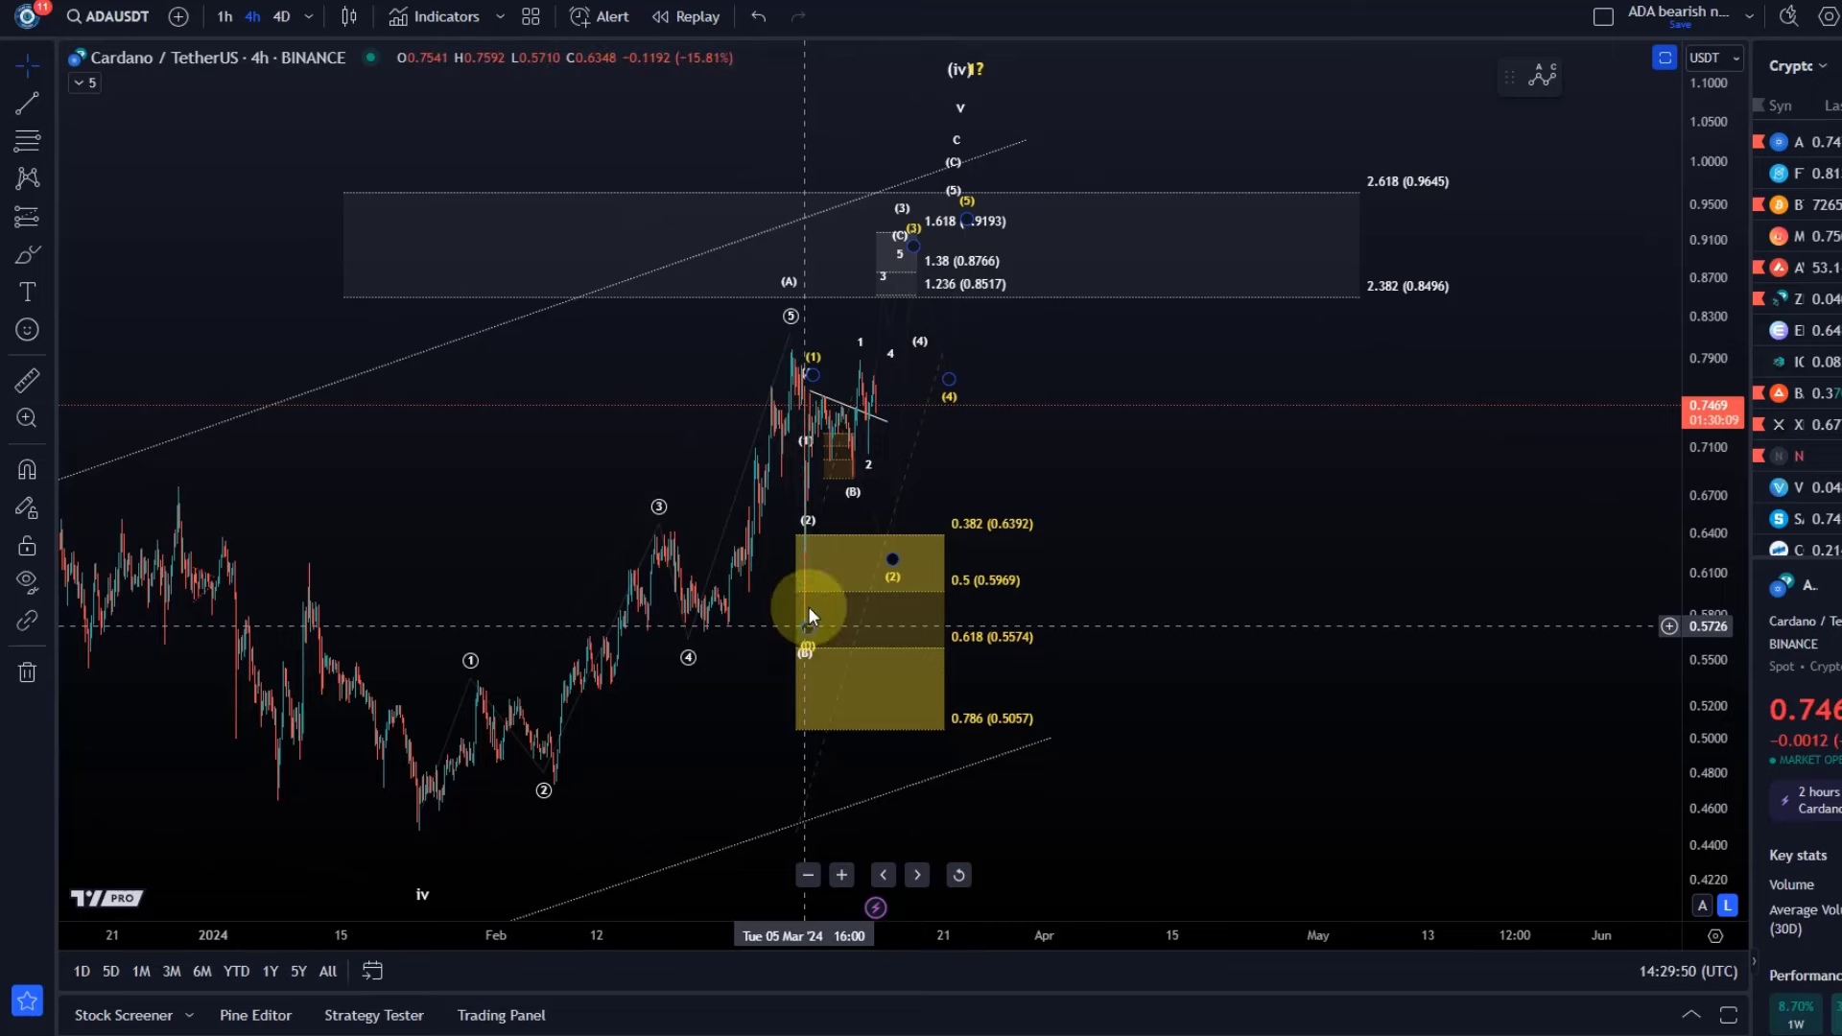
left_click(905, 387)
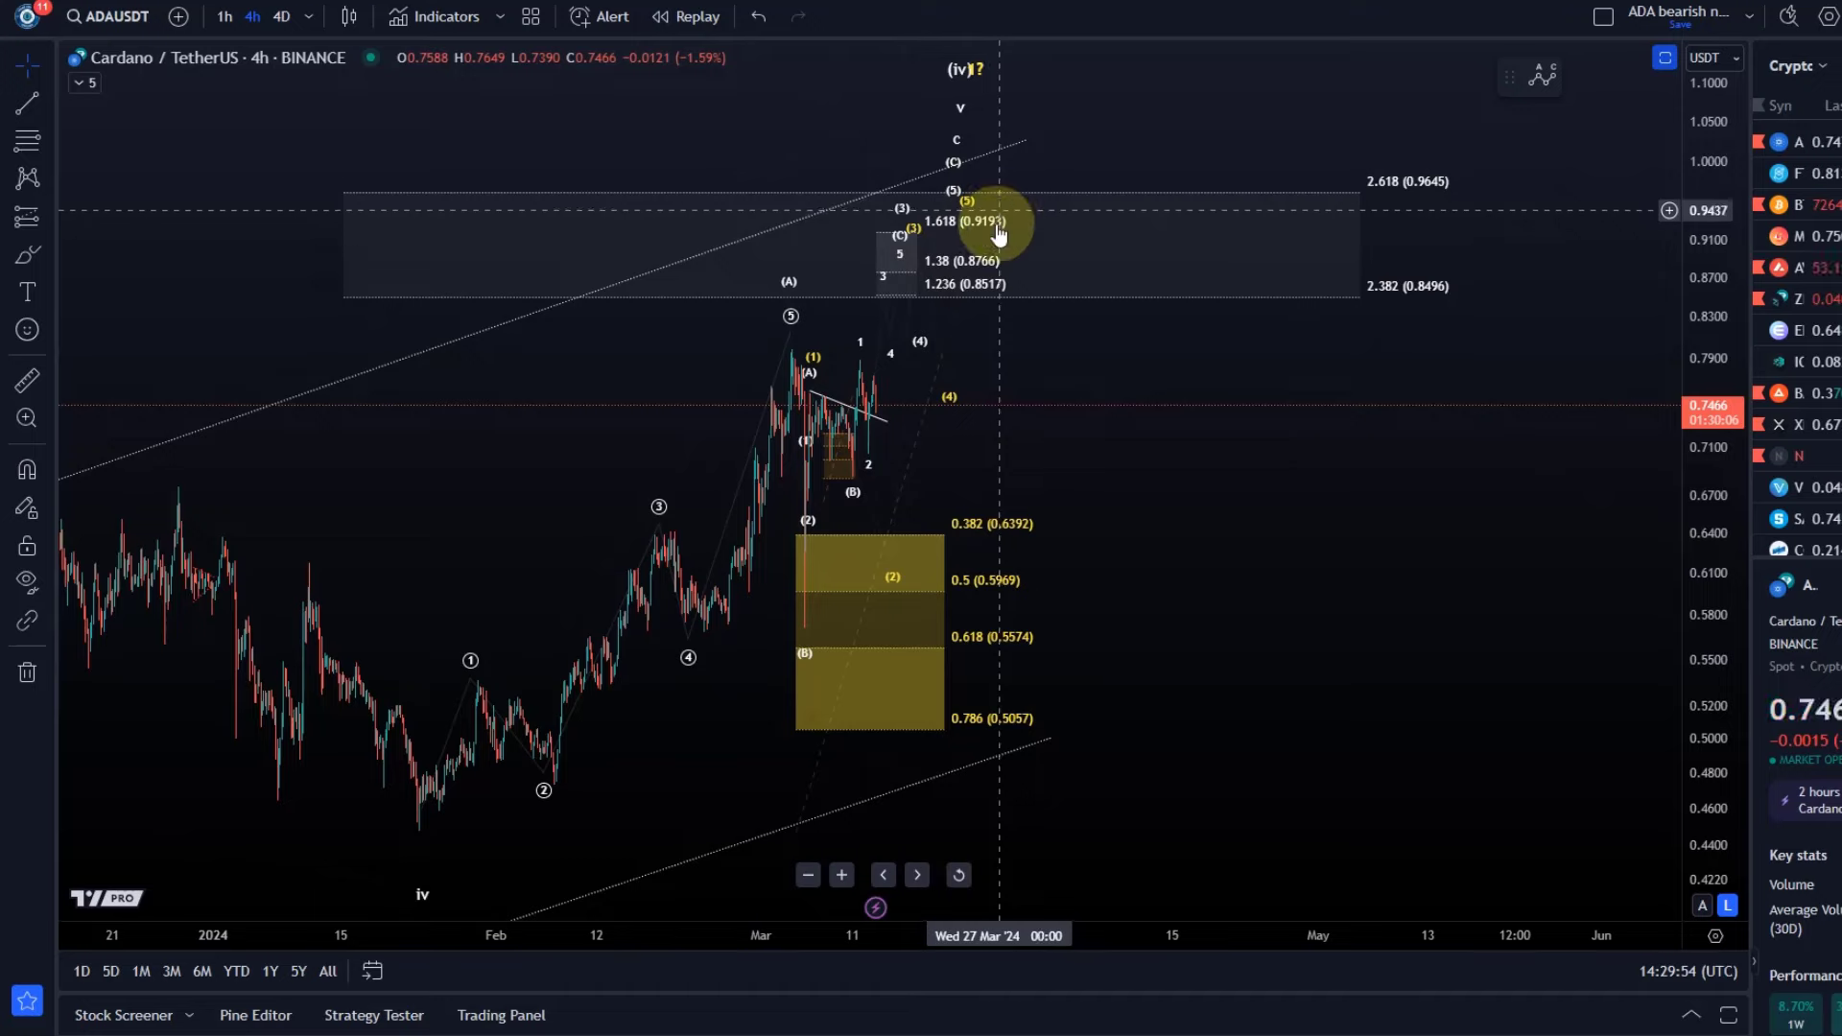
scroll(978, 288, "up", 5)
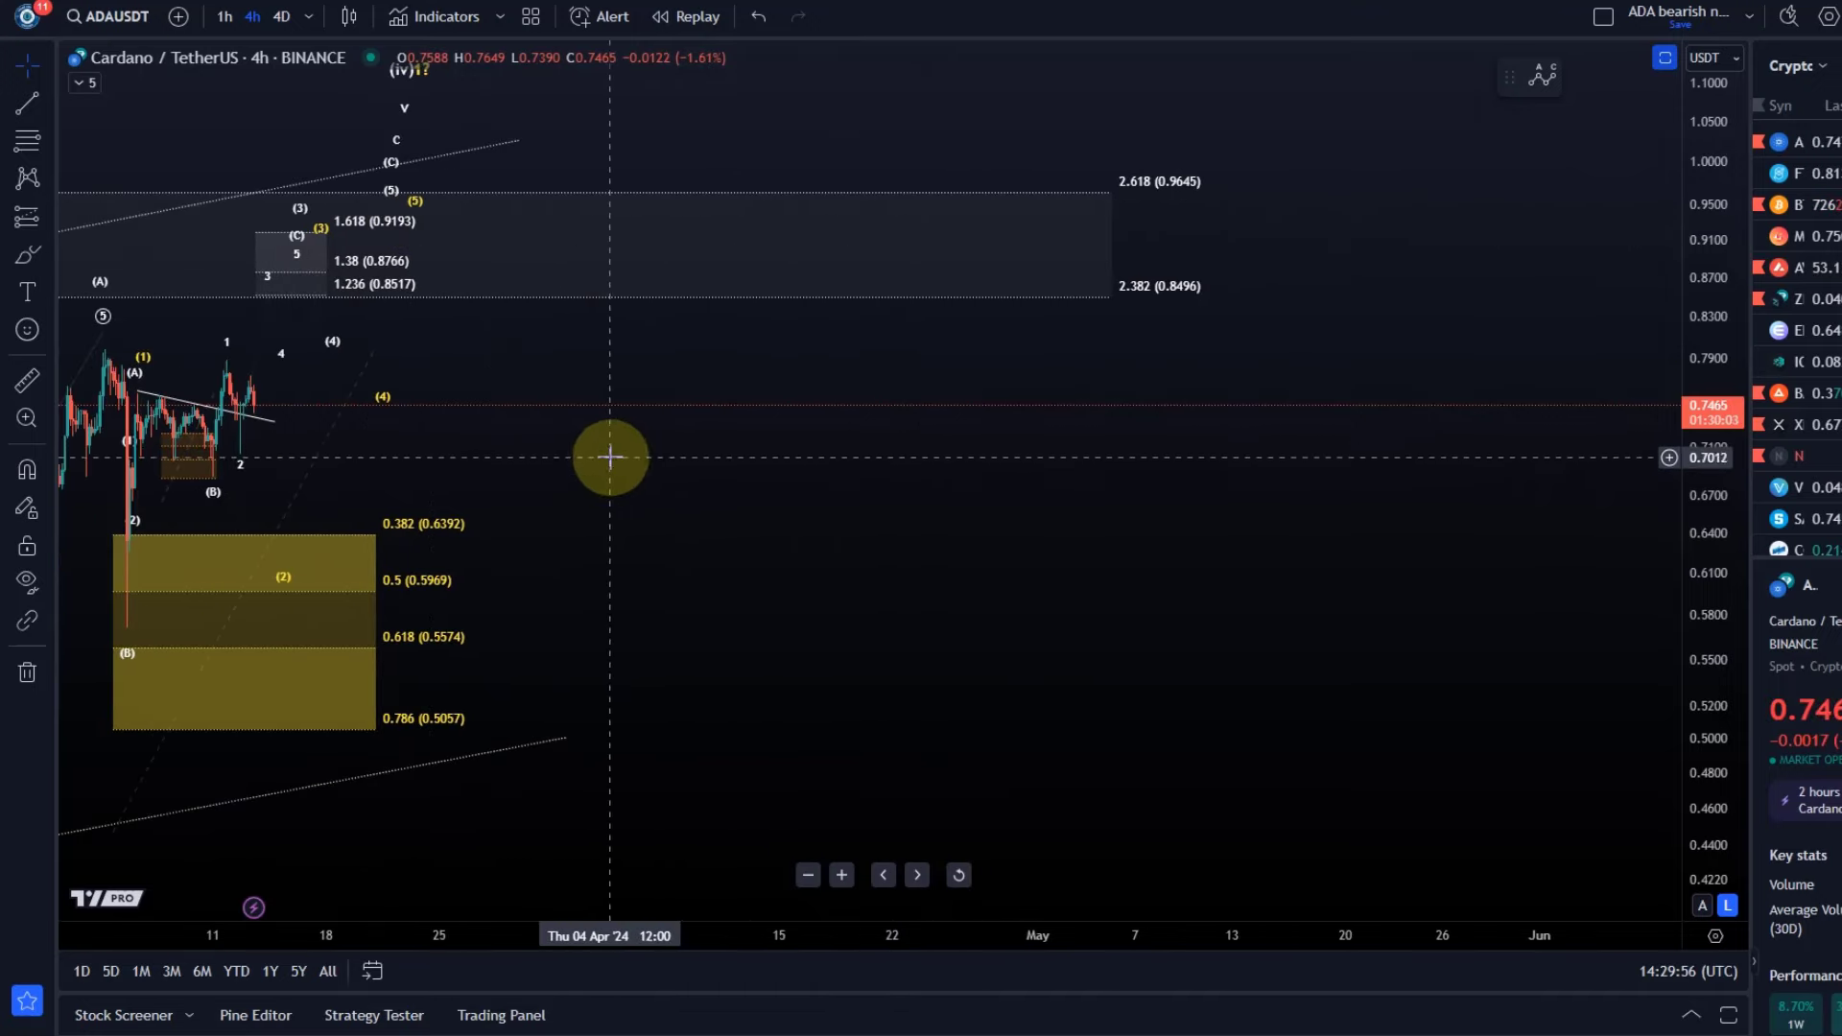
left_click_drag(610, 456, 1251, 506)
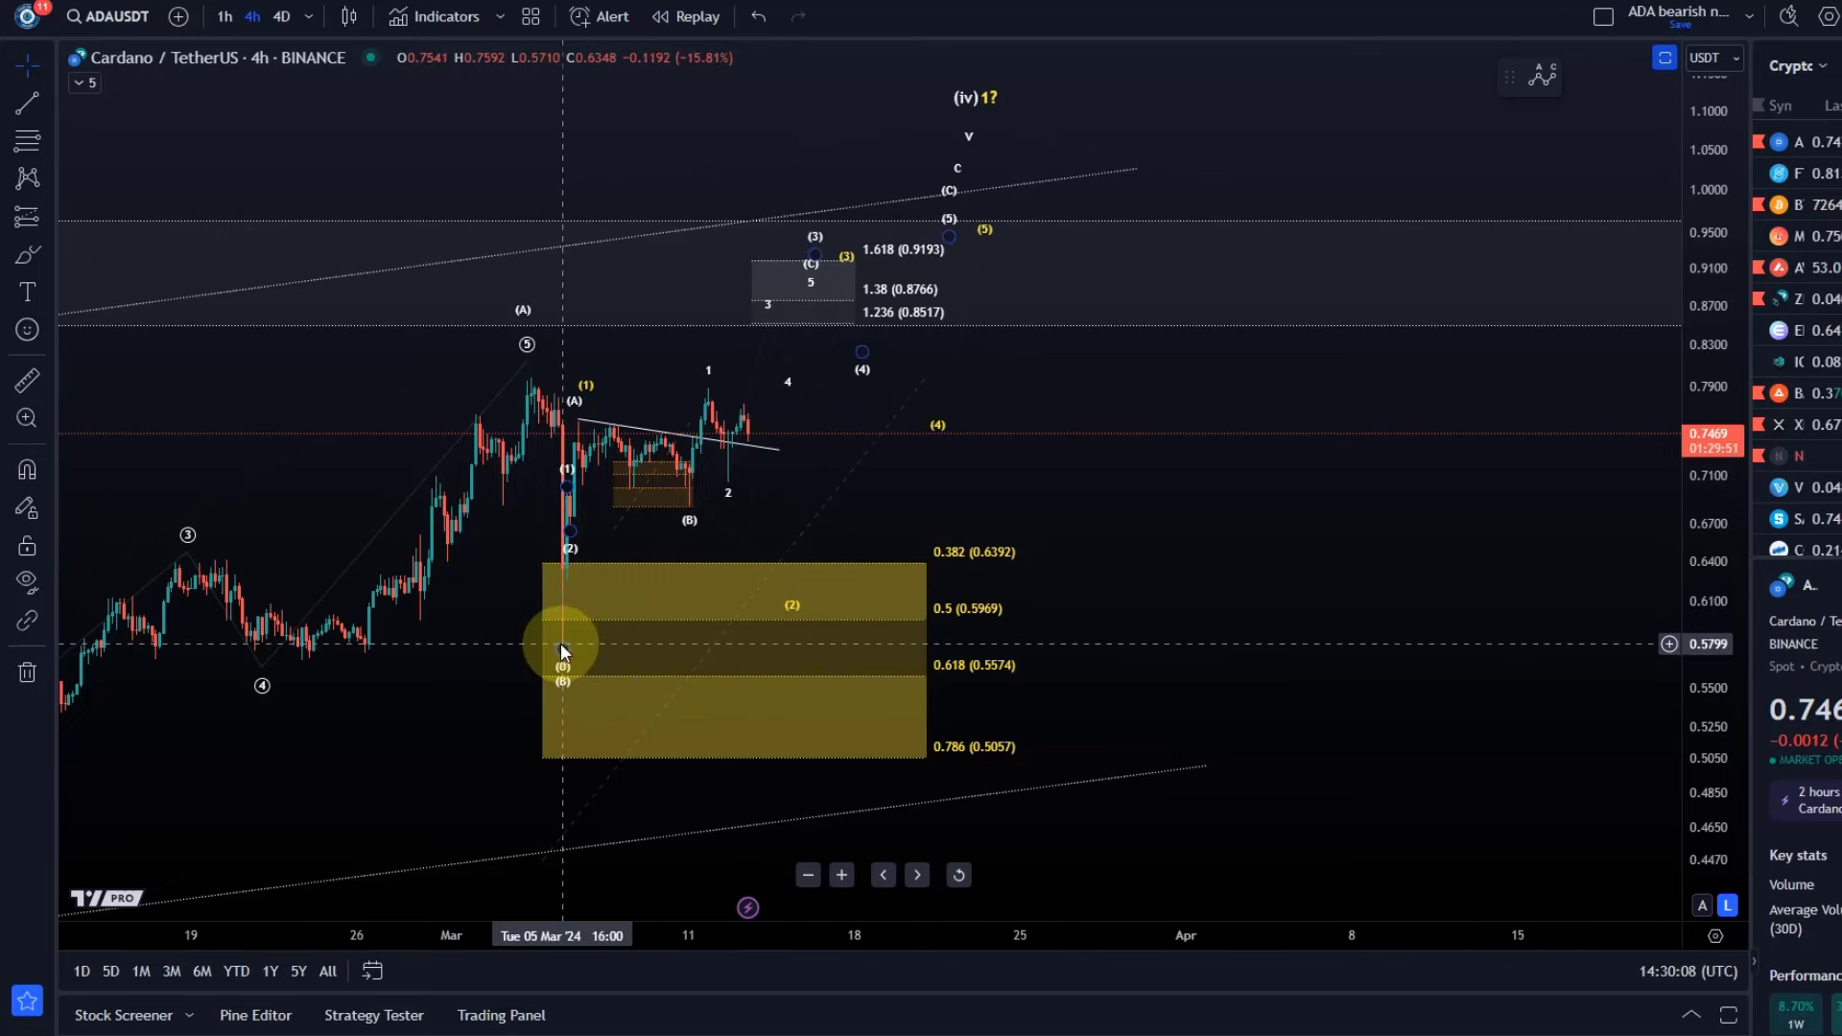
left_click_drag(1171, 498, 1245, 579)
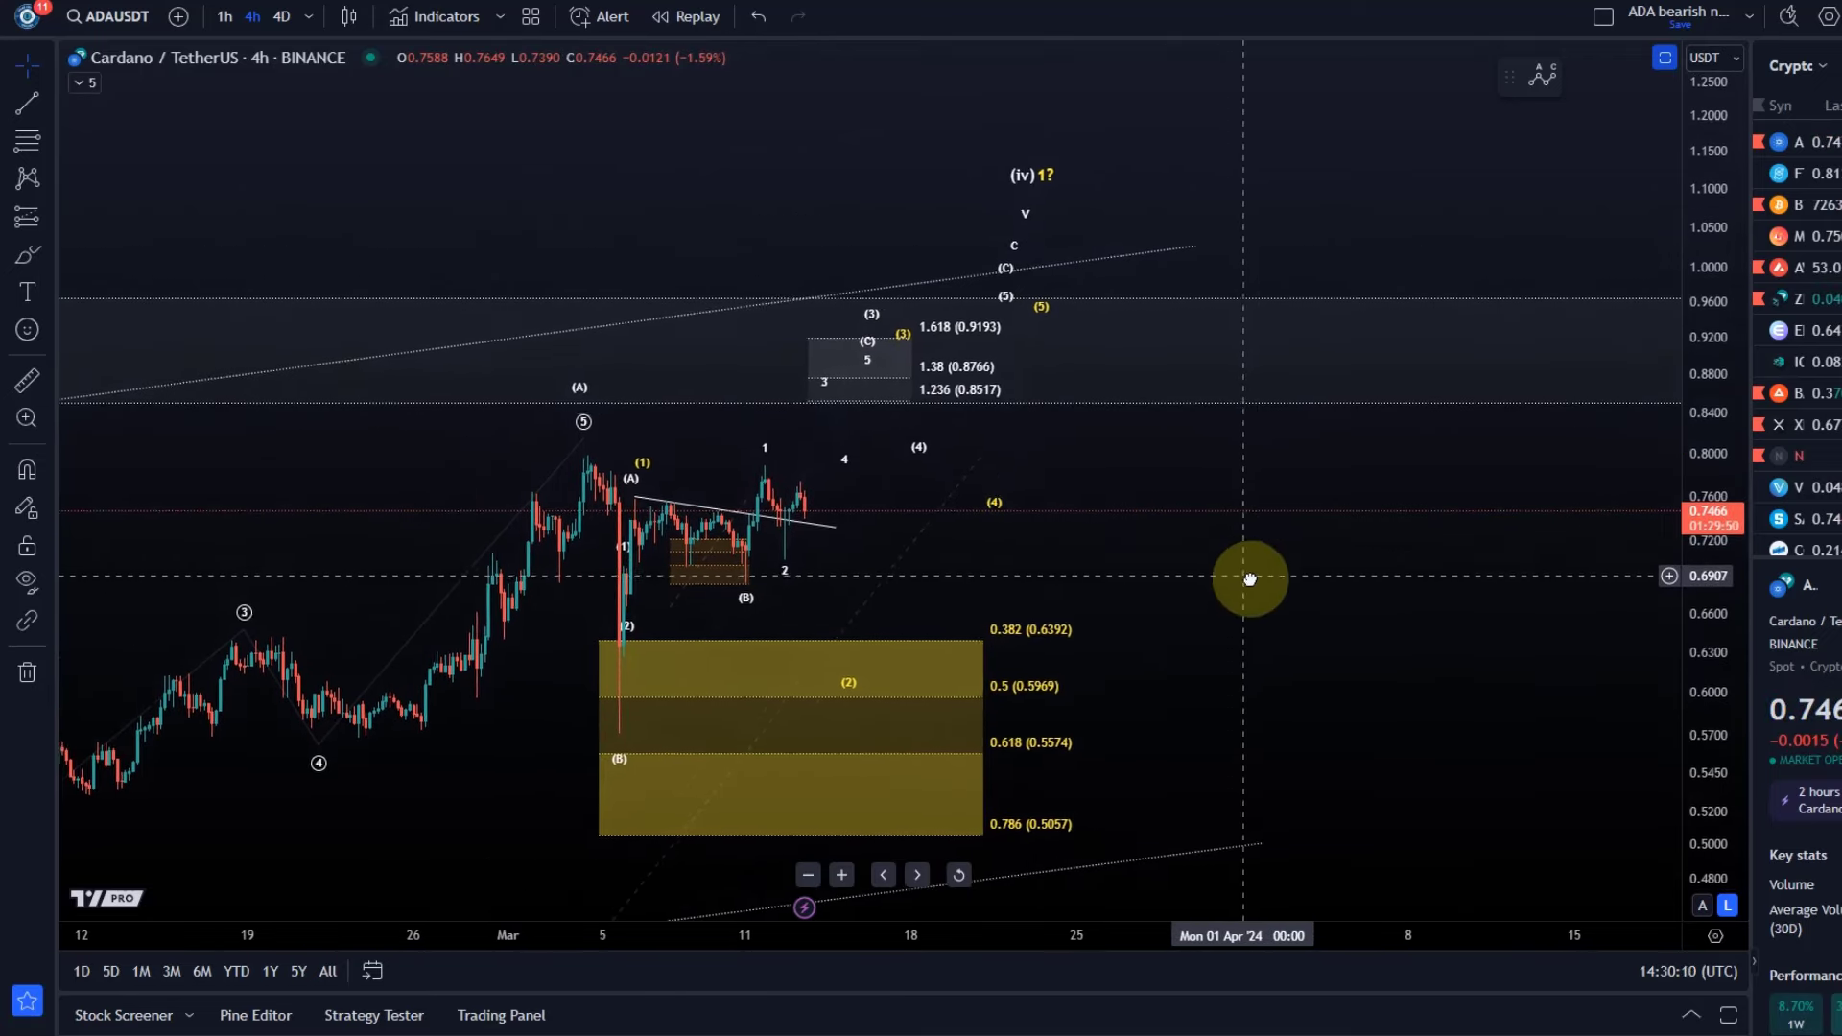
scroll(671, 623, "up", 1)
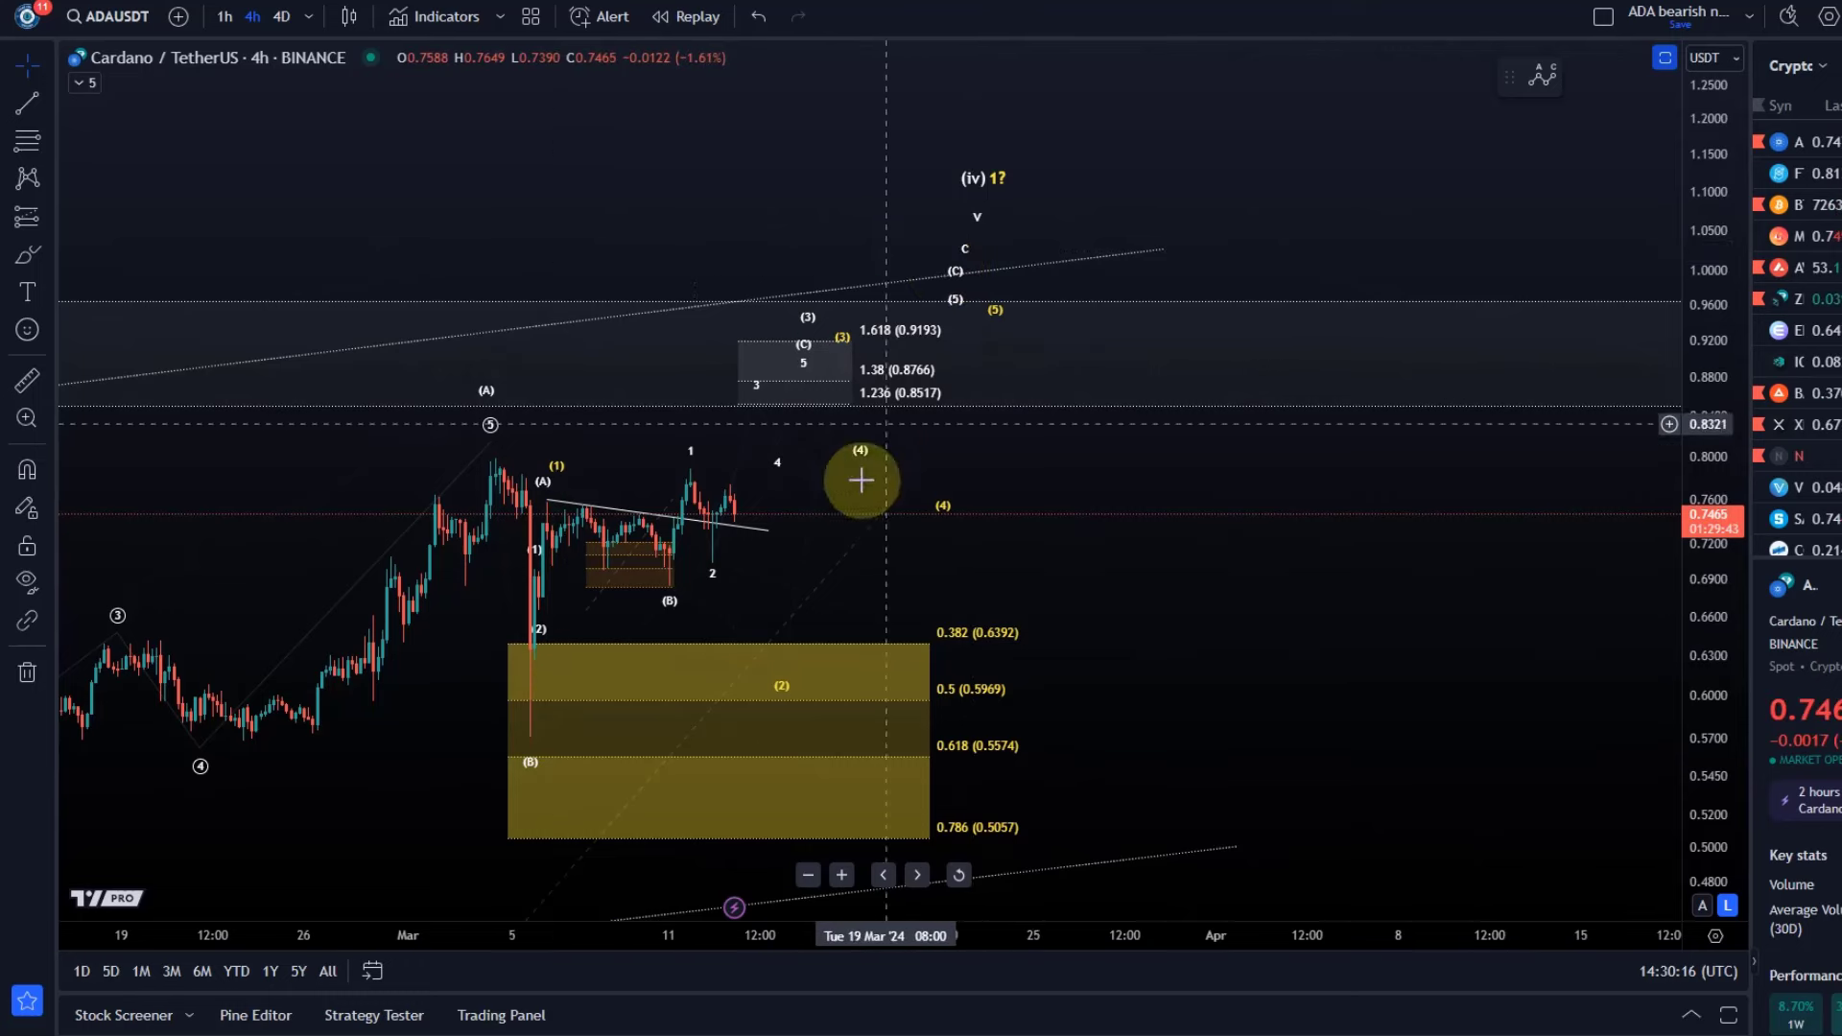
left_click(545, 739)
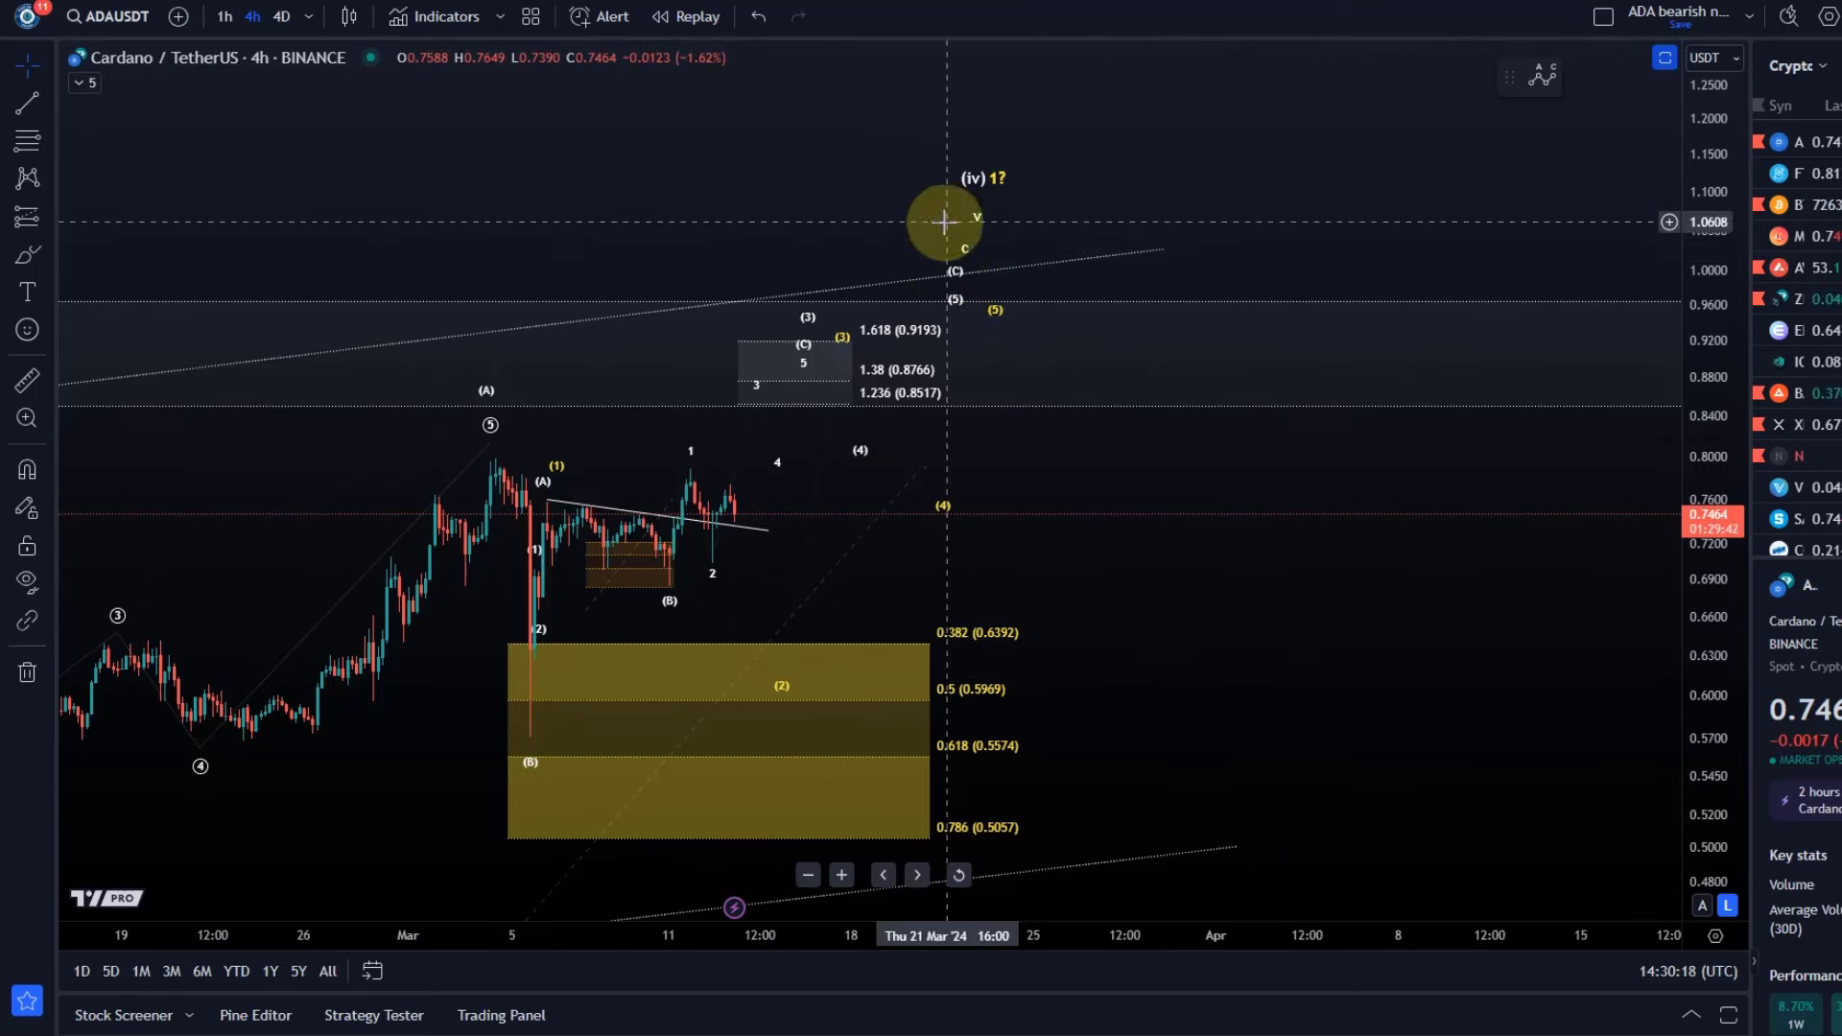
left_click_drag(535, 671, 211, 686)
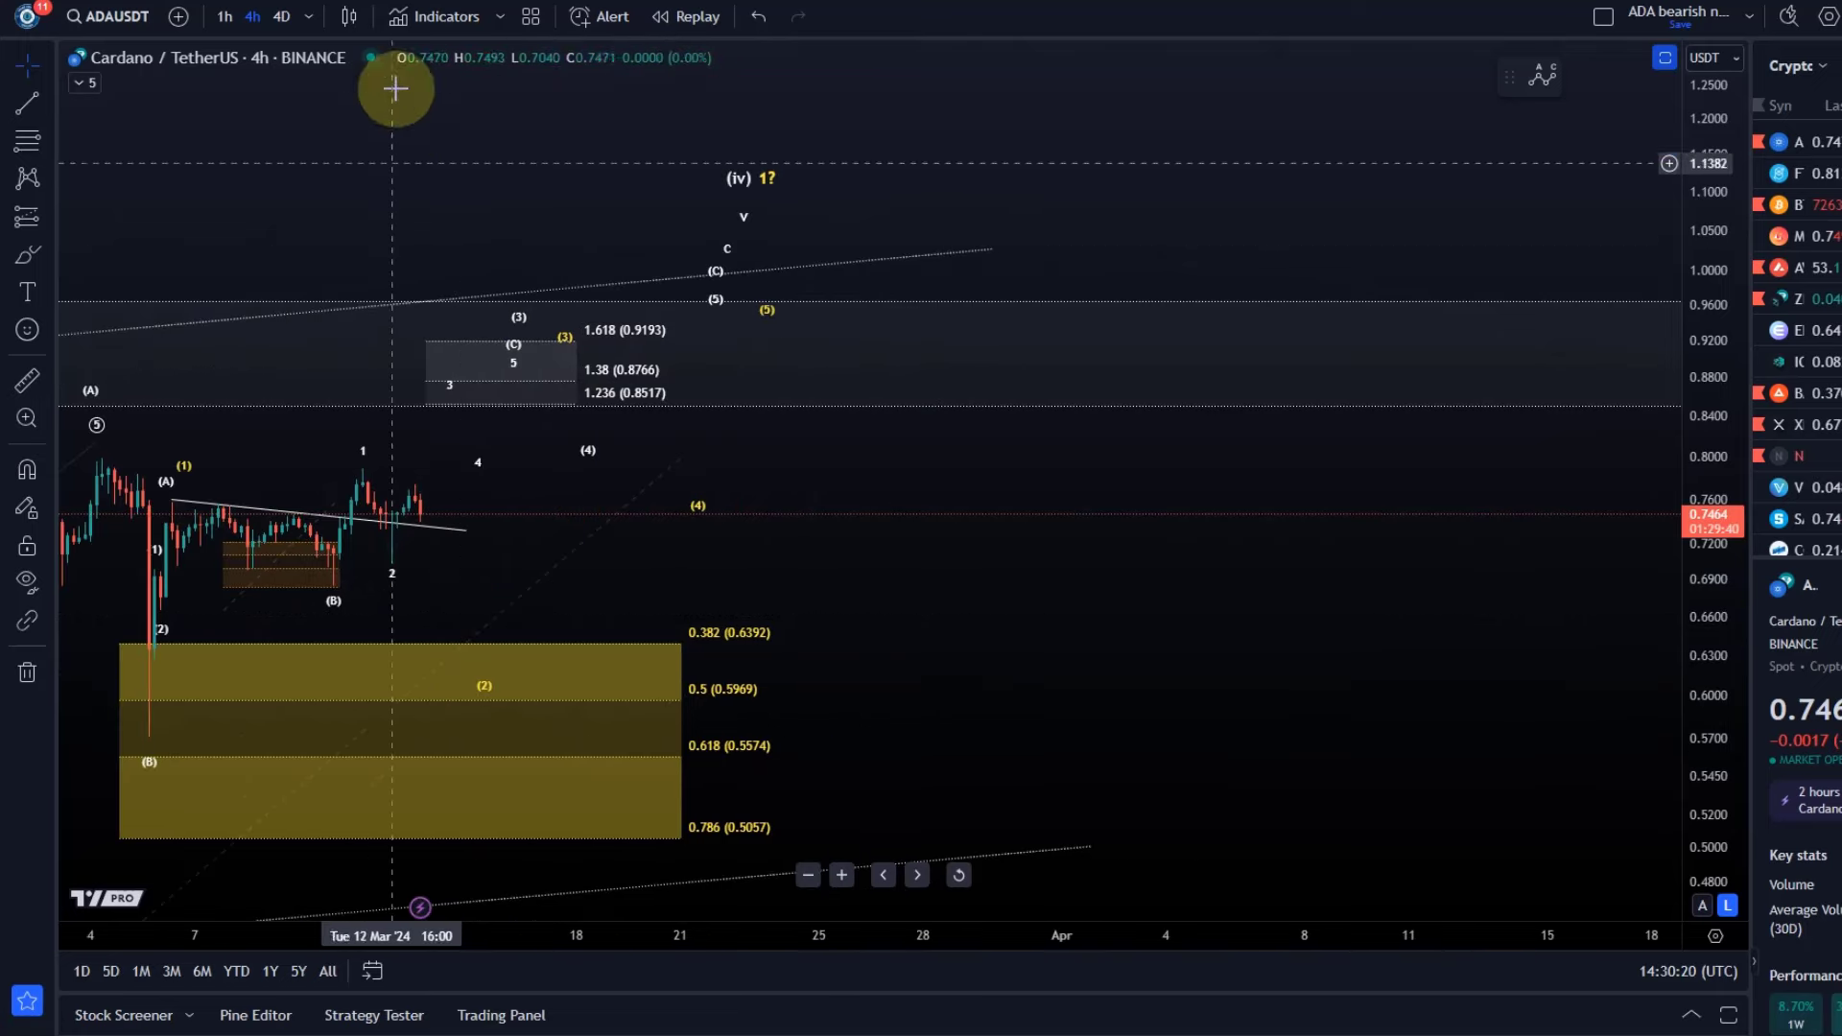
left_click(223, 18)
Step: Shift the yellow wave's (2) point earlier, to about 14 March near the 0.5 (0.5969) level
scroll(650, 341, "down", 5)
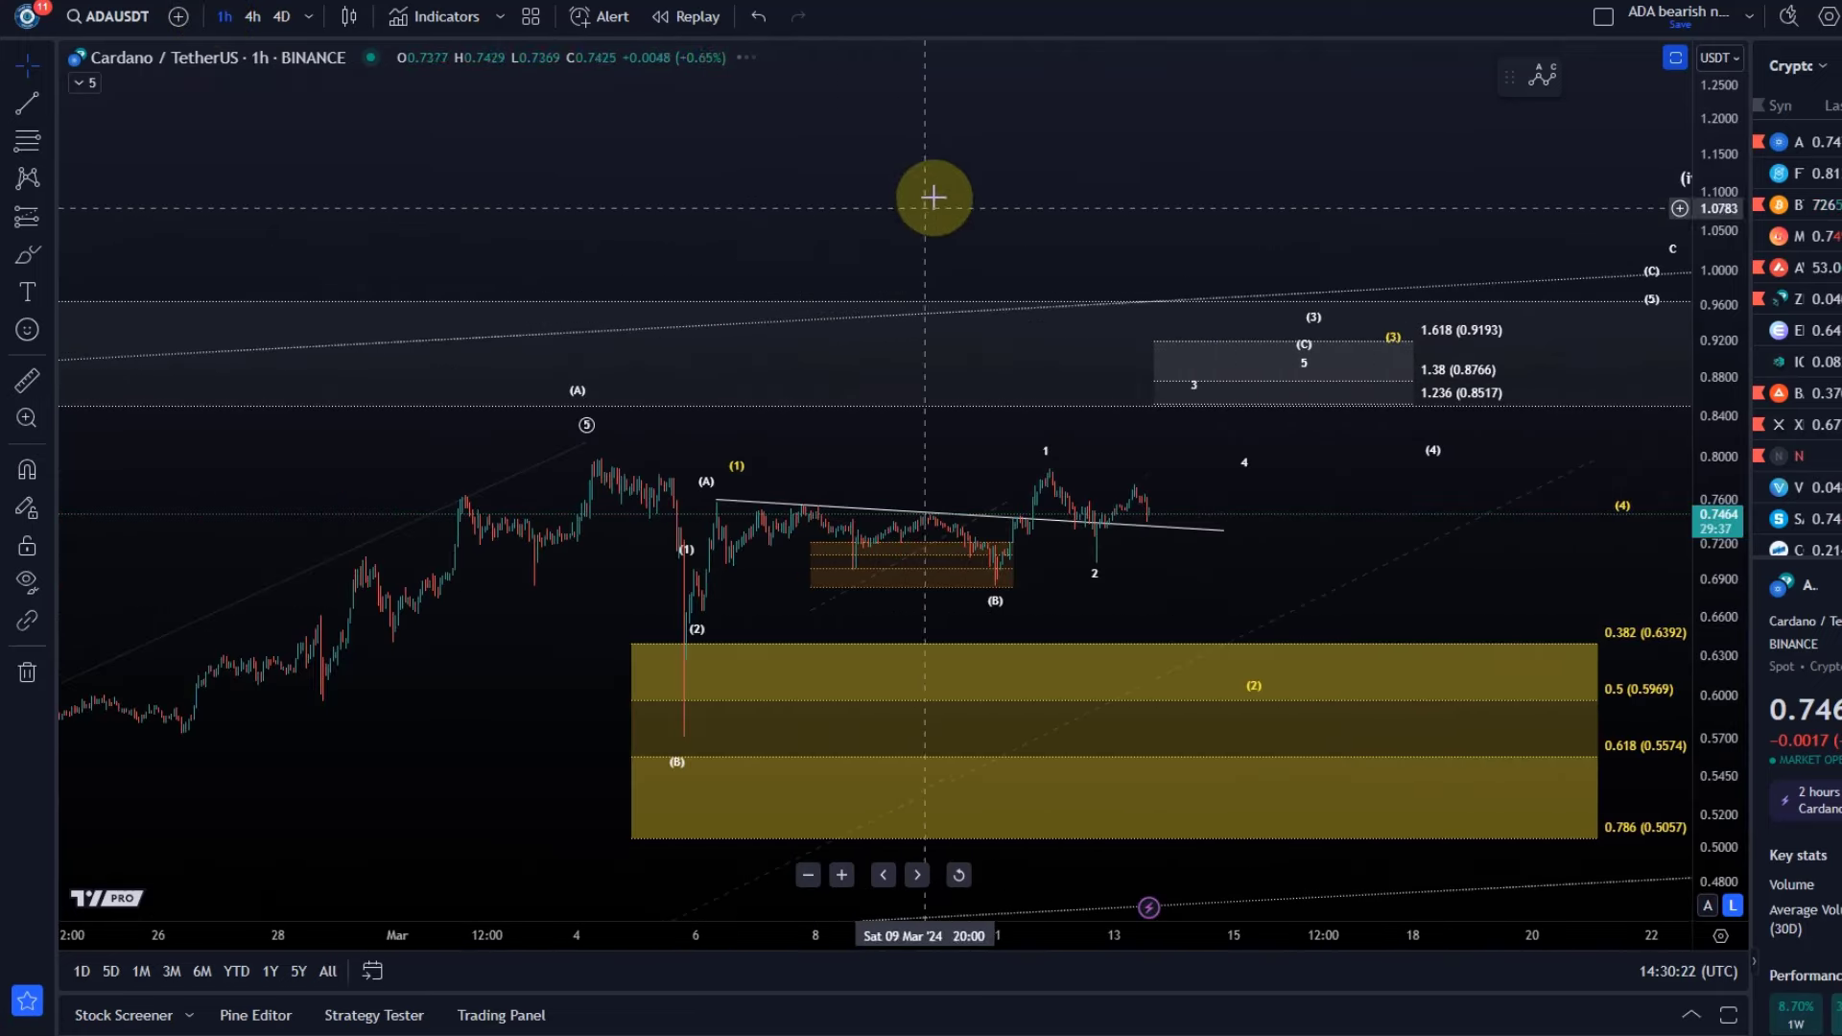
left_click_drag(678, 173, 652, 182)
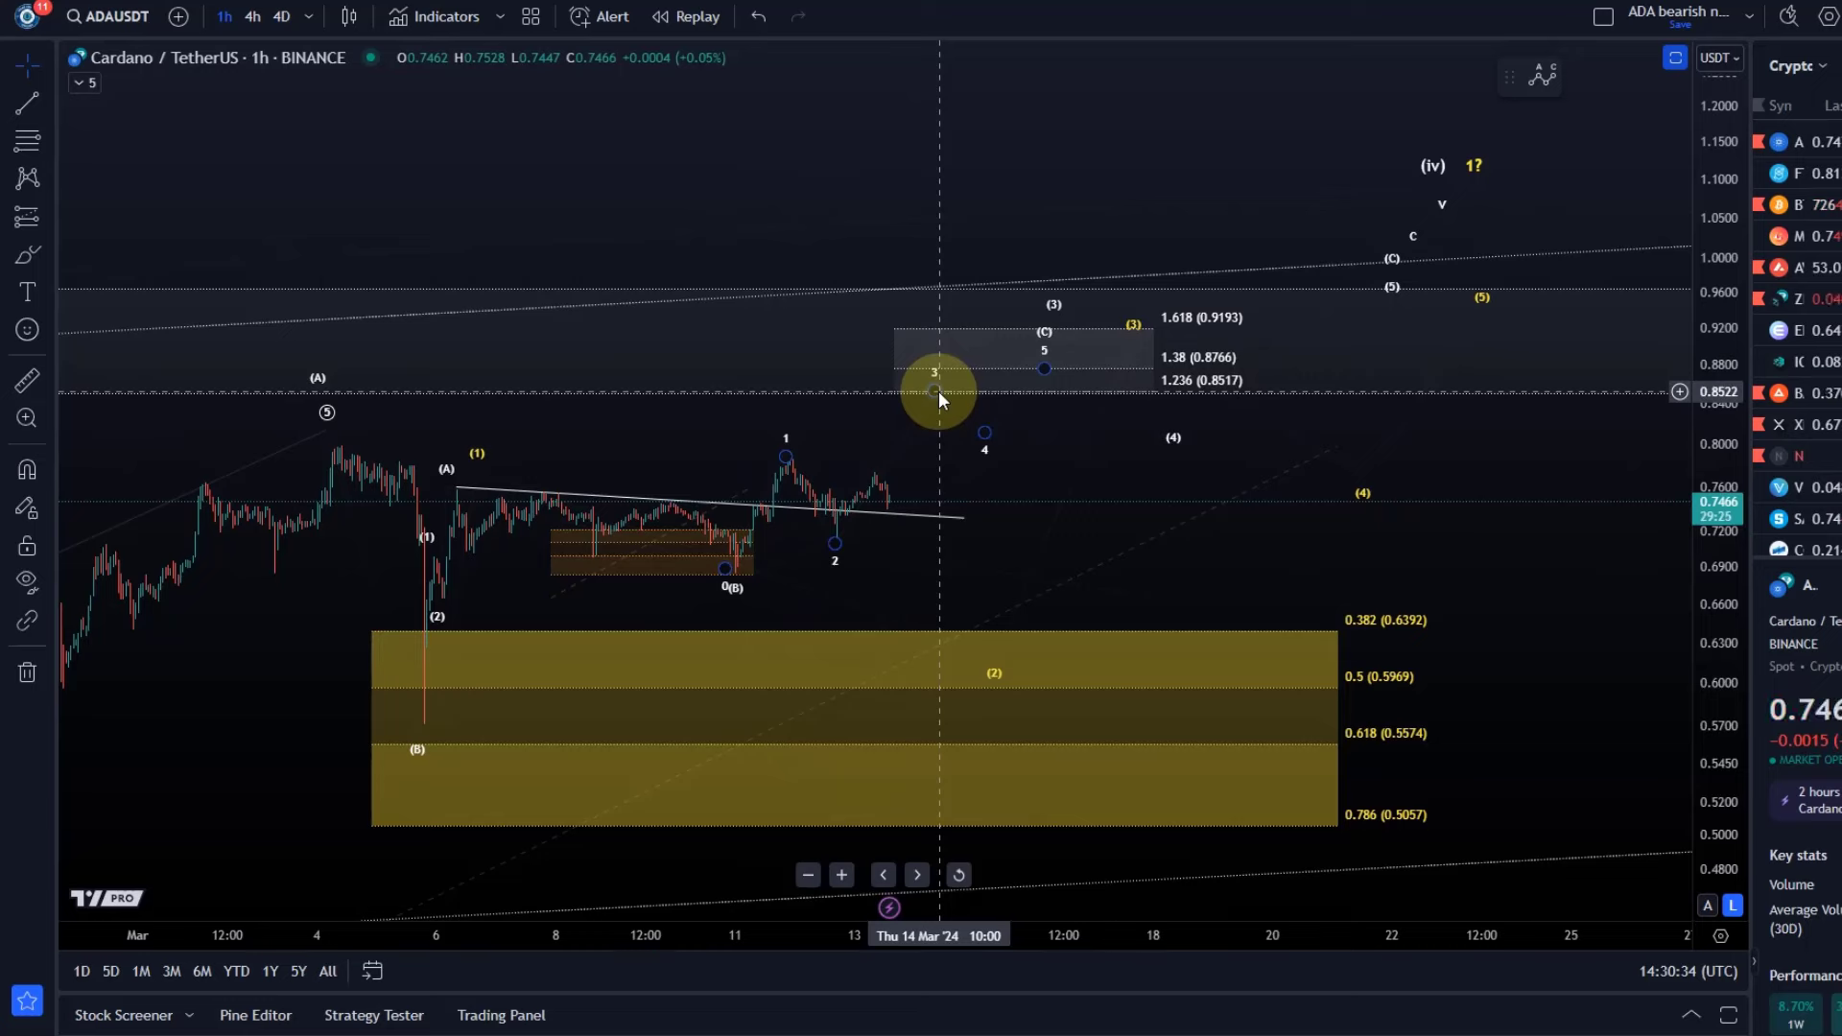
left_click_drag(938, 389, 944, 387)
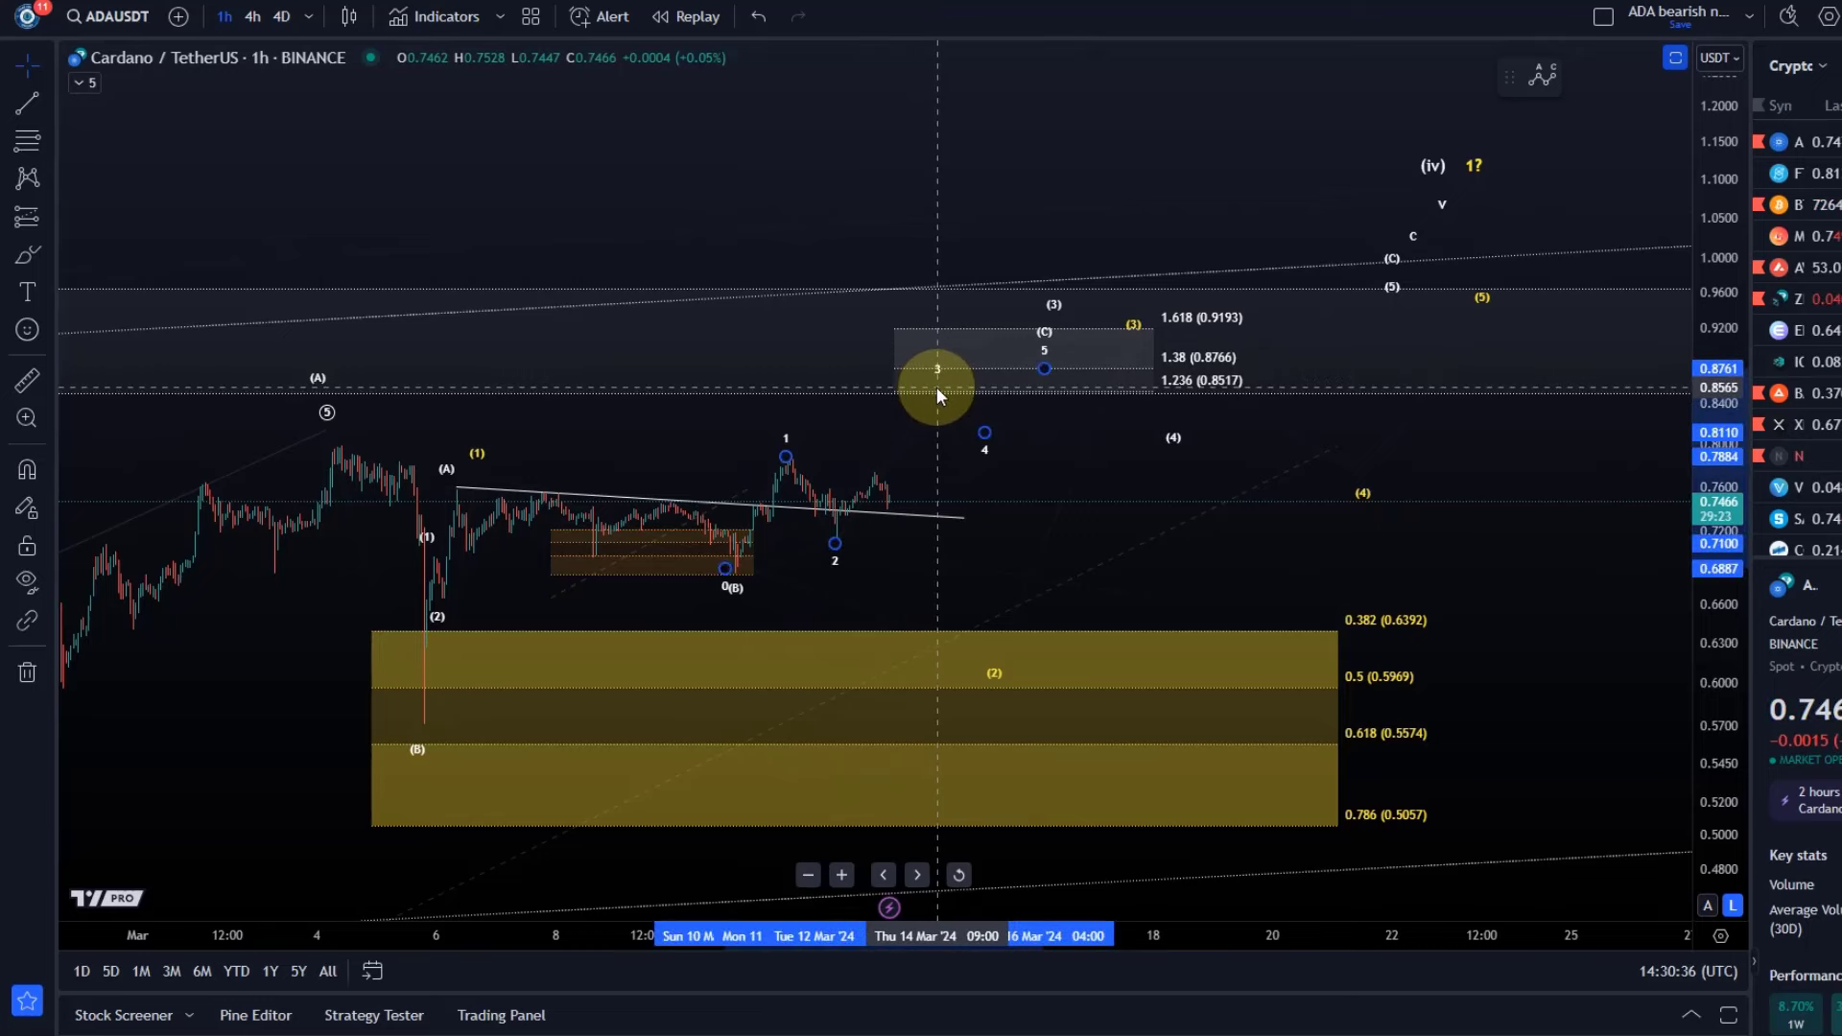
mouse_move(941, 428)
left_mouse_down()
mouse_move(658, 486)
mouse_move(638, 508)
left_mouse_up()
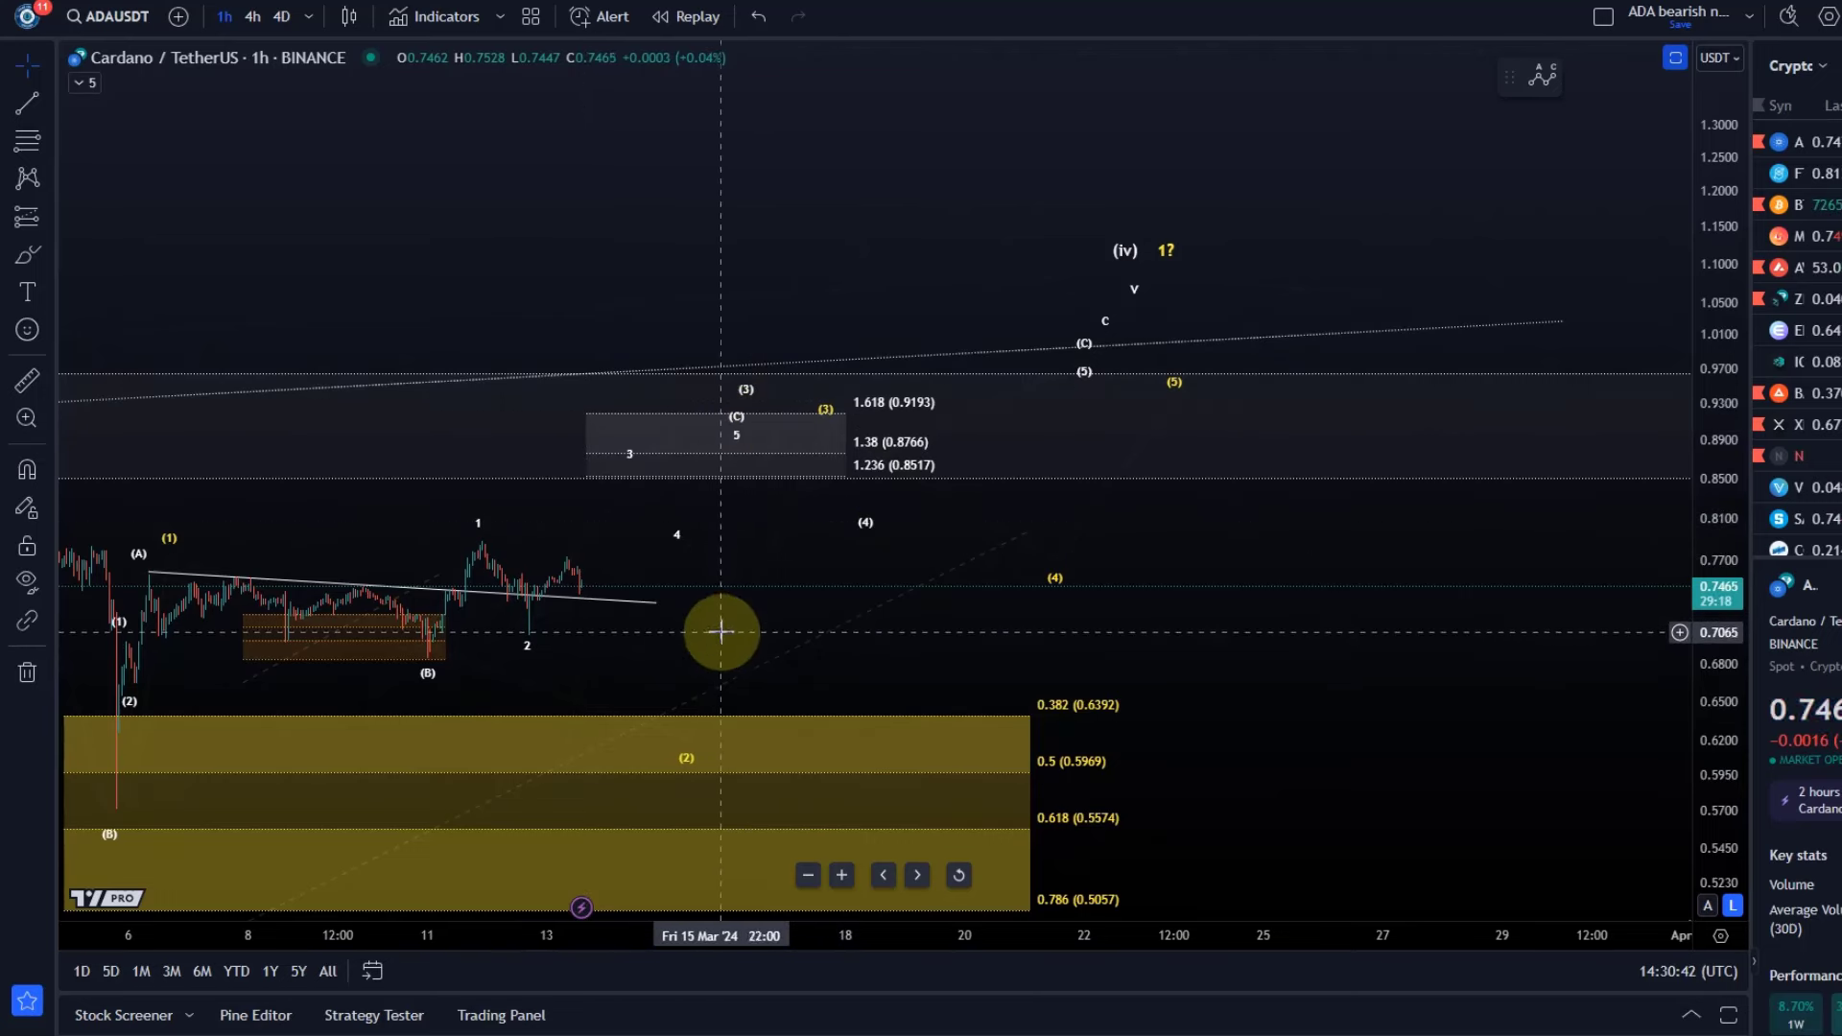
left_click_drag(720, 632, 947, 456)
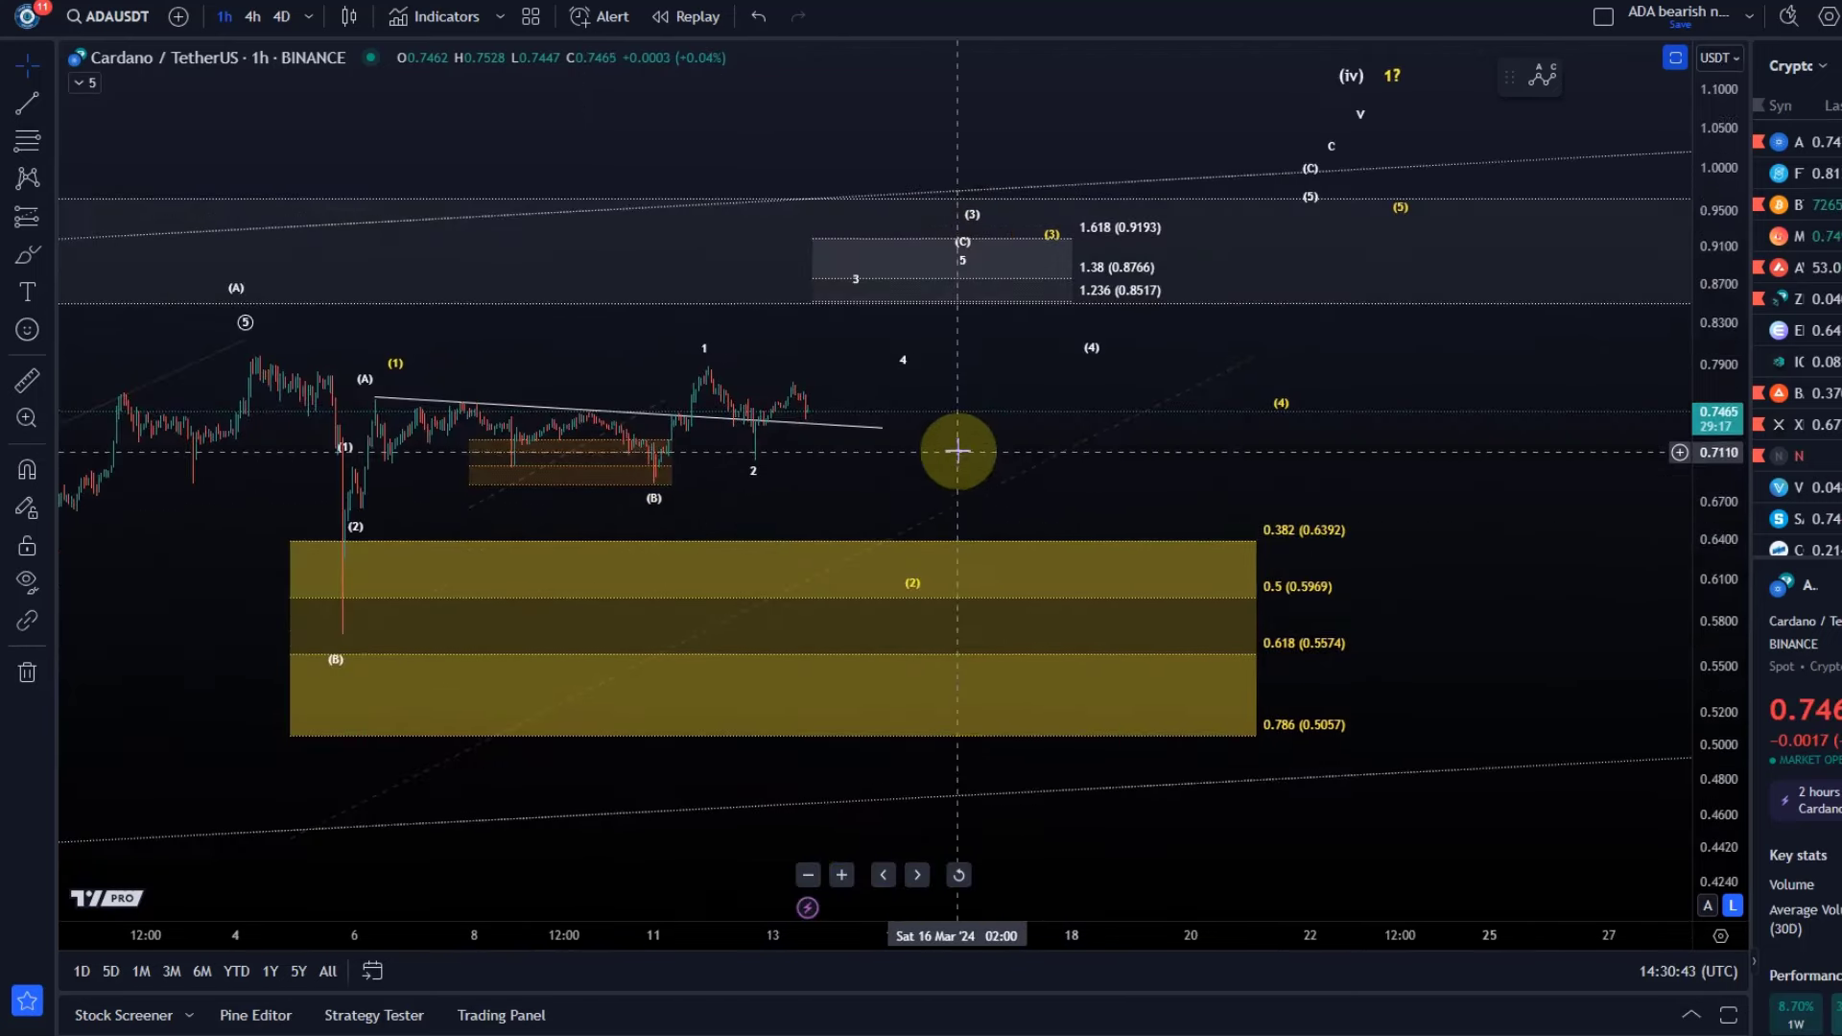
left_click(746, 458)
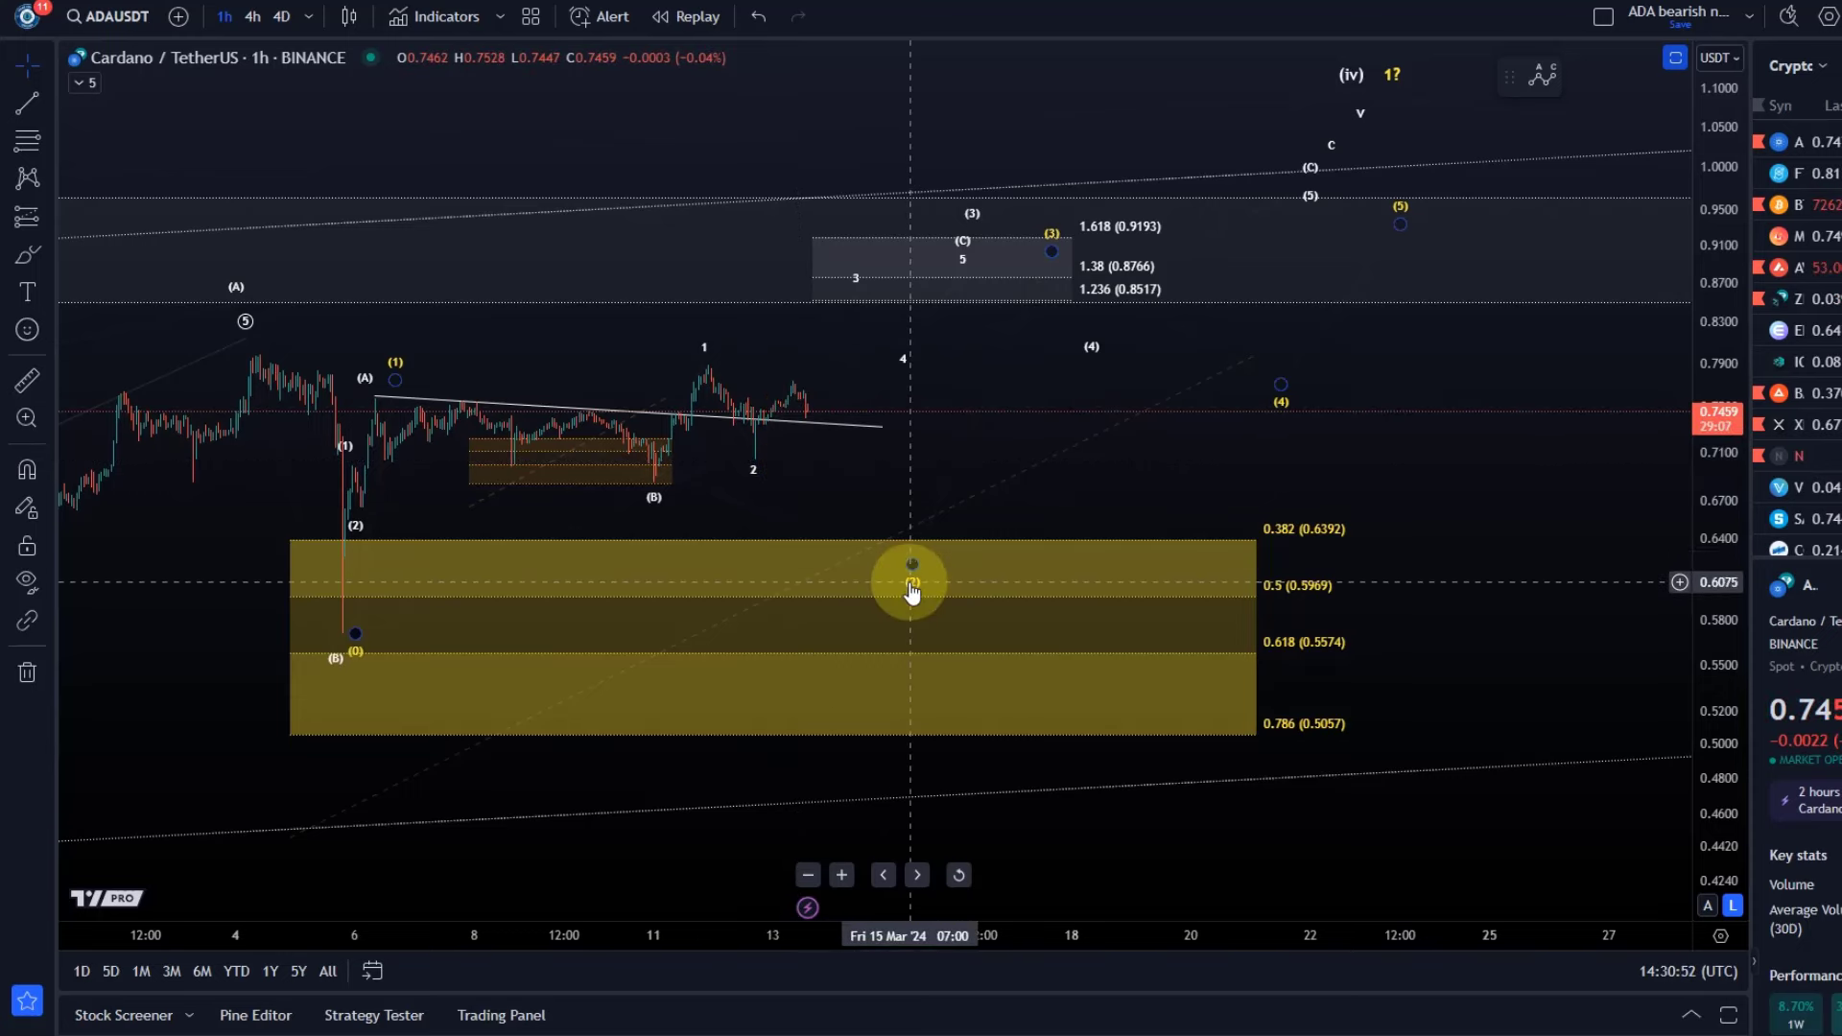
left_click_drag(912, 582, 835, 587)
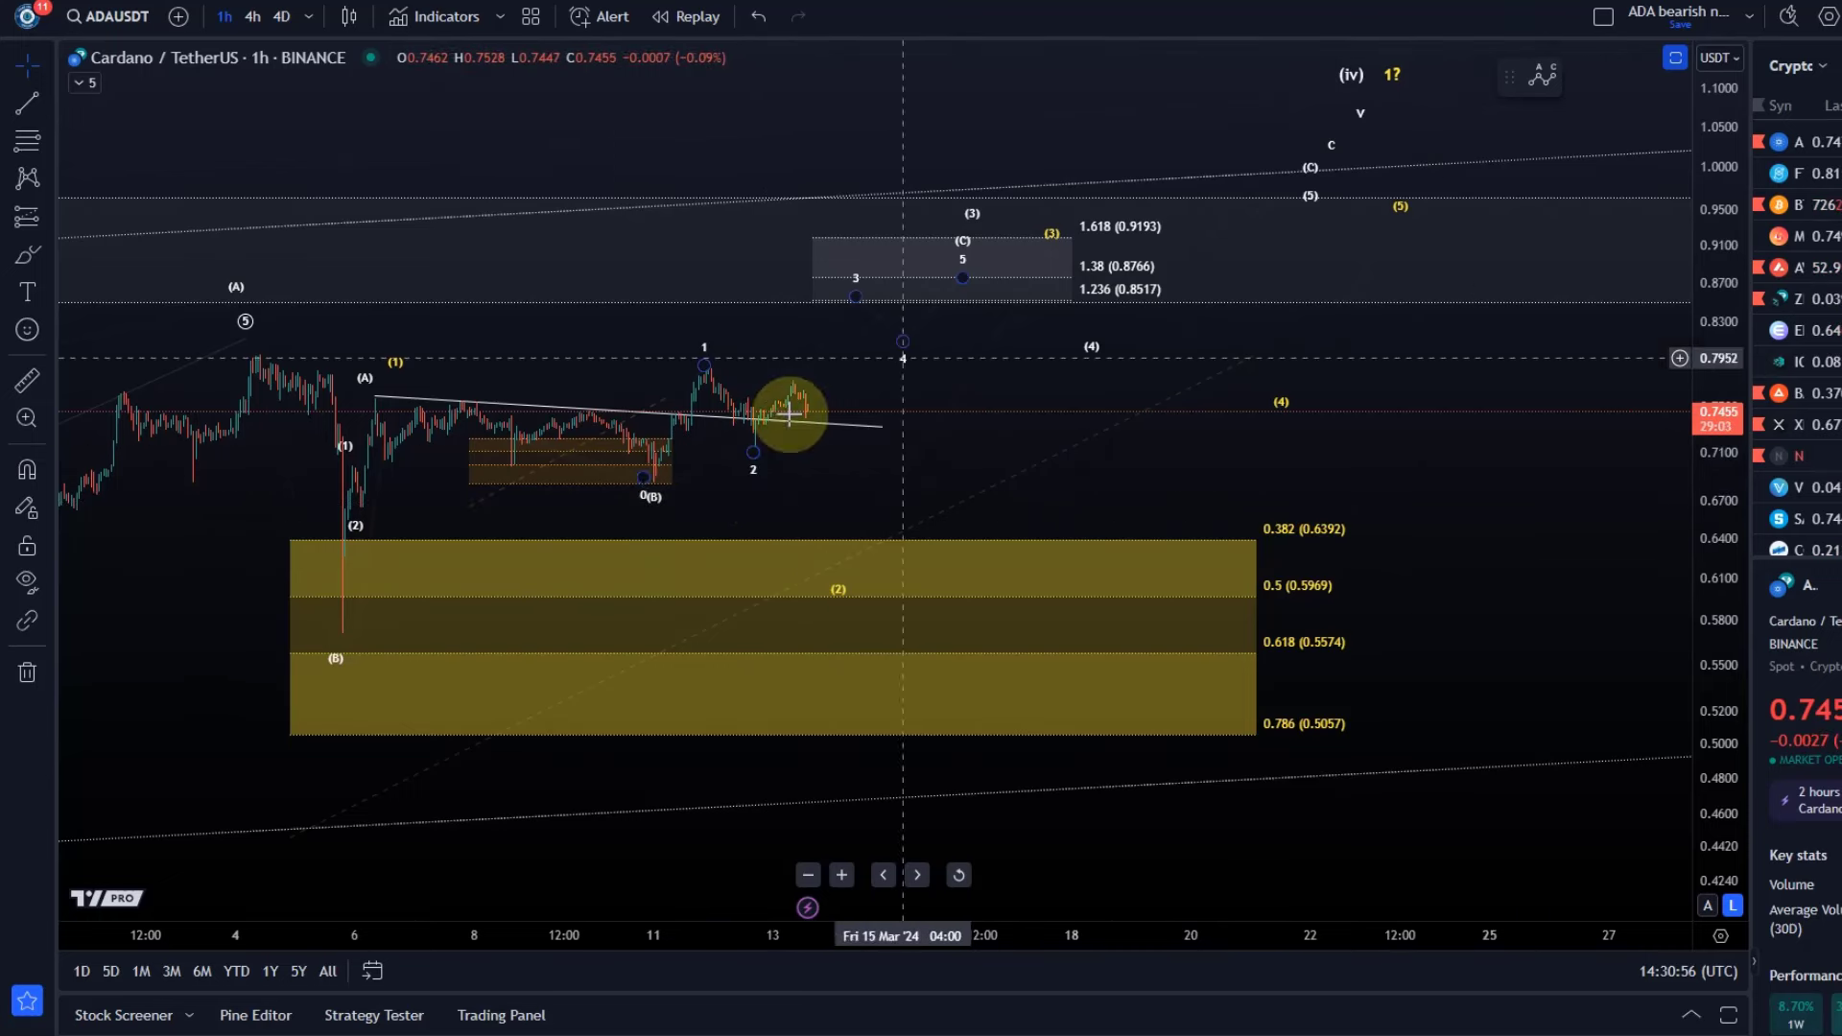
left_click(330, 625)
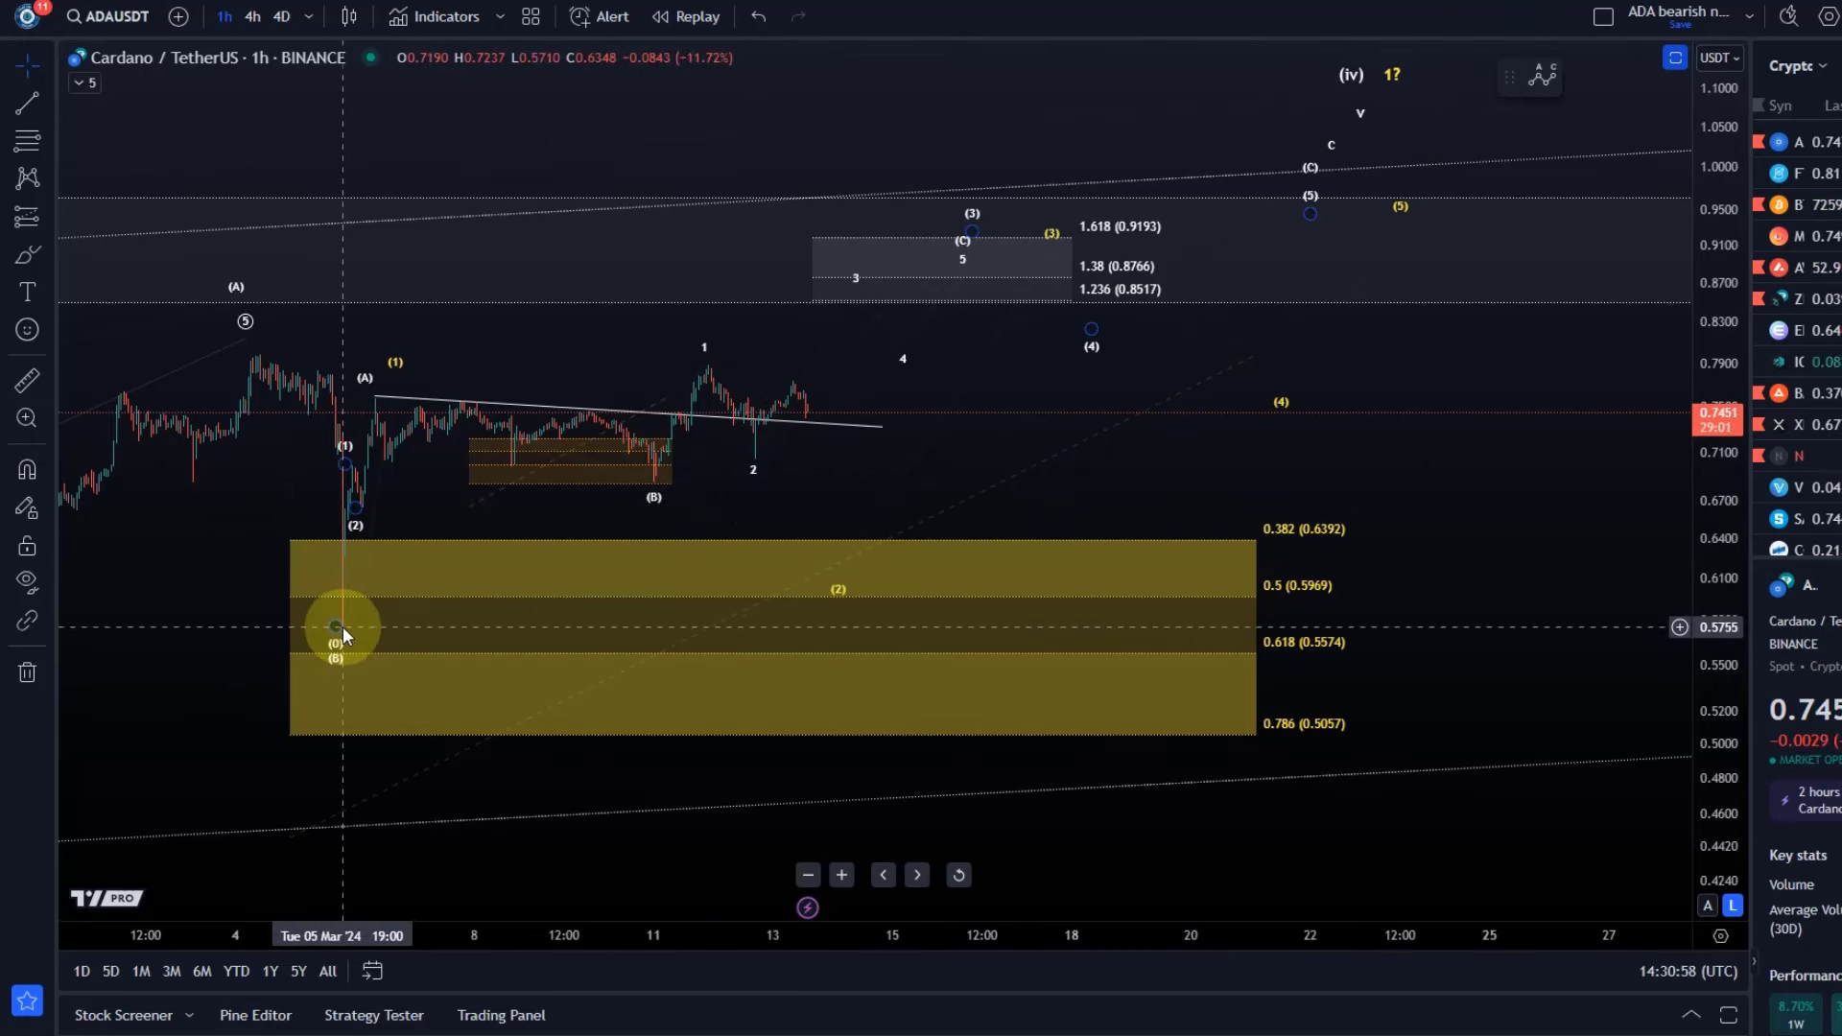
left_click(15, 261)
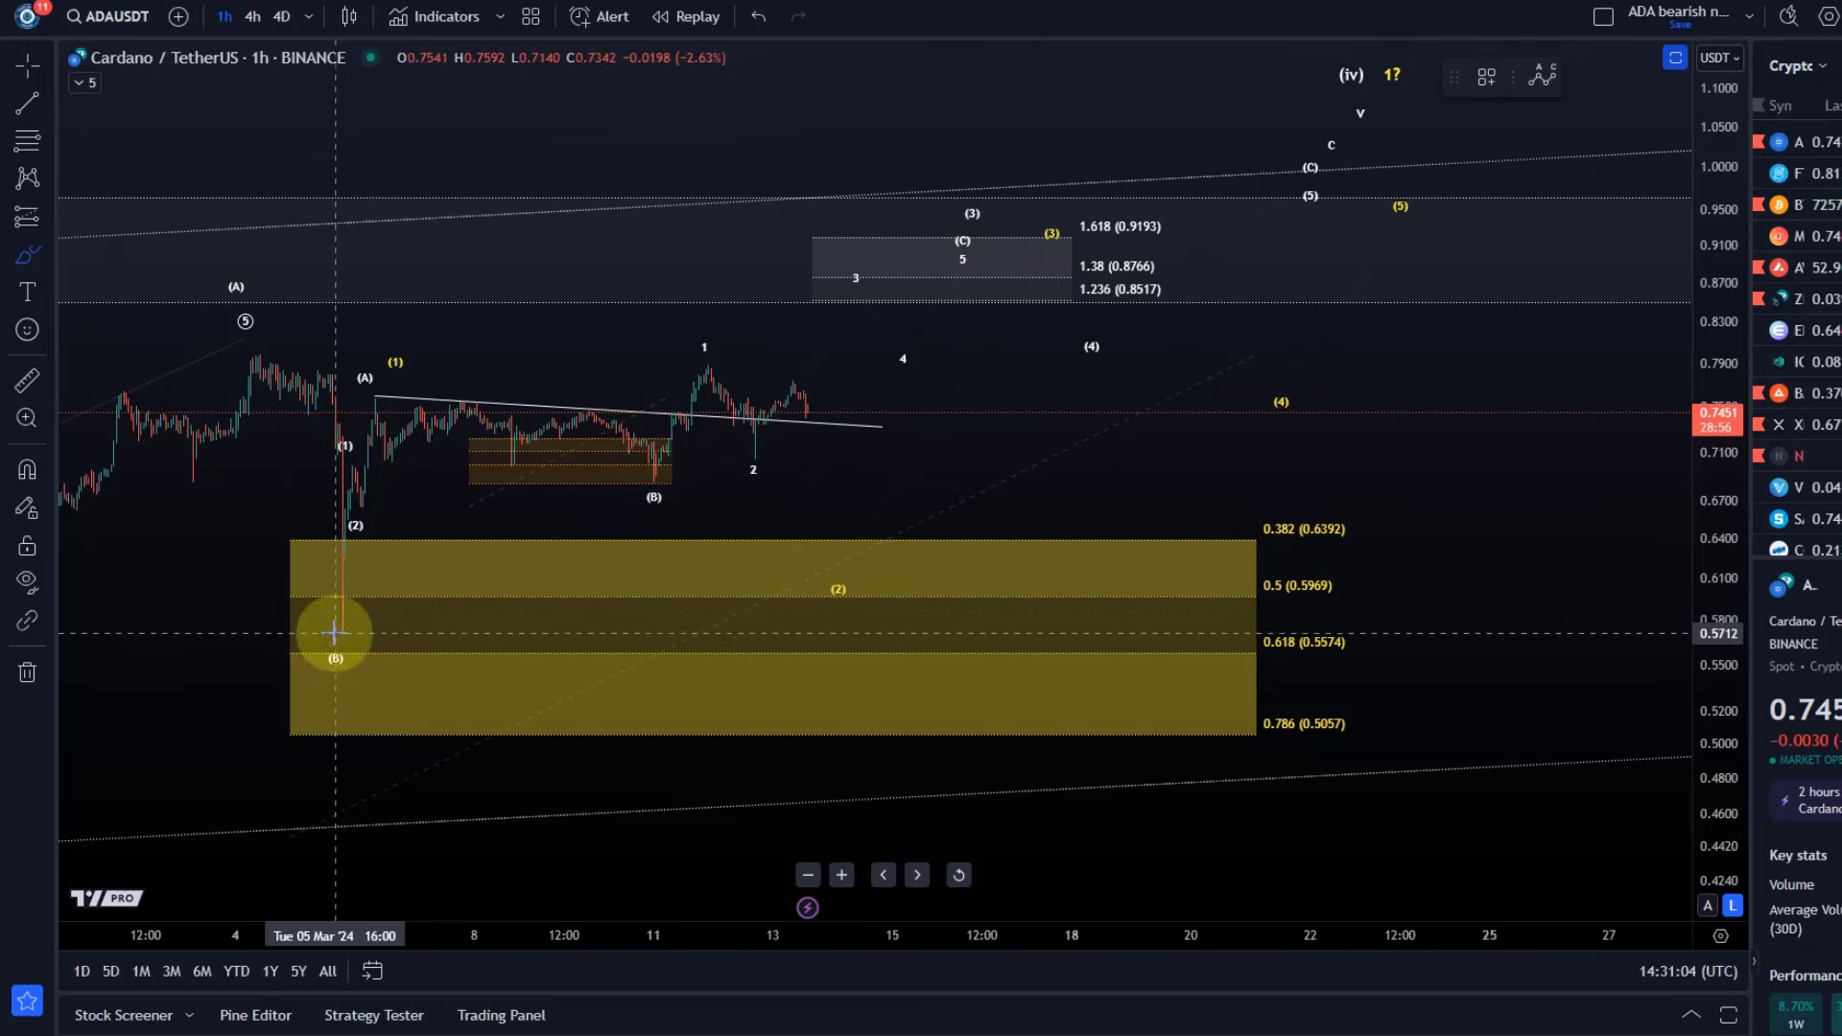
mouse_move(335, 634)
left_mouse_down()
mouse_move(347, 470)
mouse_move(373, 470)
mouse_move(381, 501)
mouse_move(617, 423)
mouse_move(911, 199)
mouse_move(1077, 329)
mouse_move(1354, 130)
left_mouse_up()
left_click(767, 19)
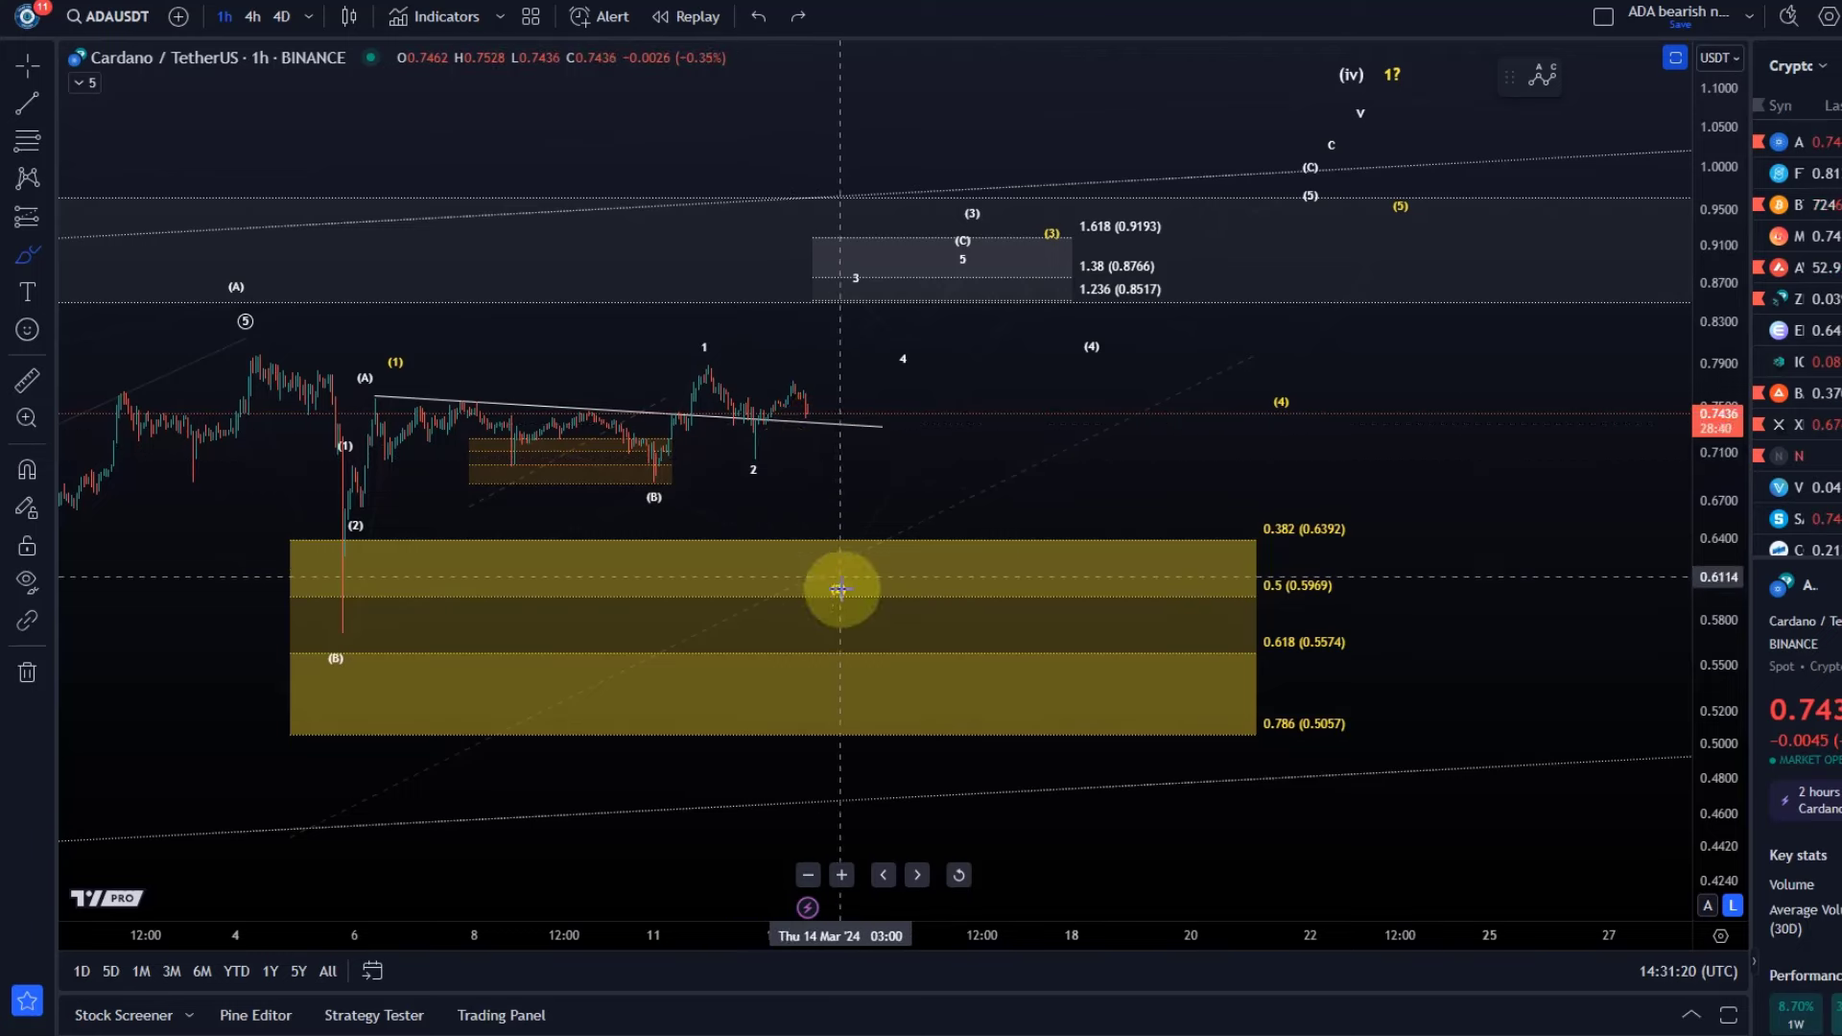
left_click_drag(305, 623, 417, 381)
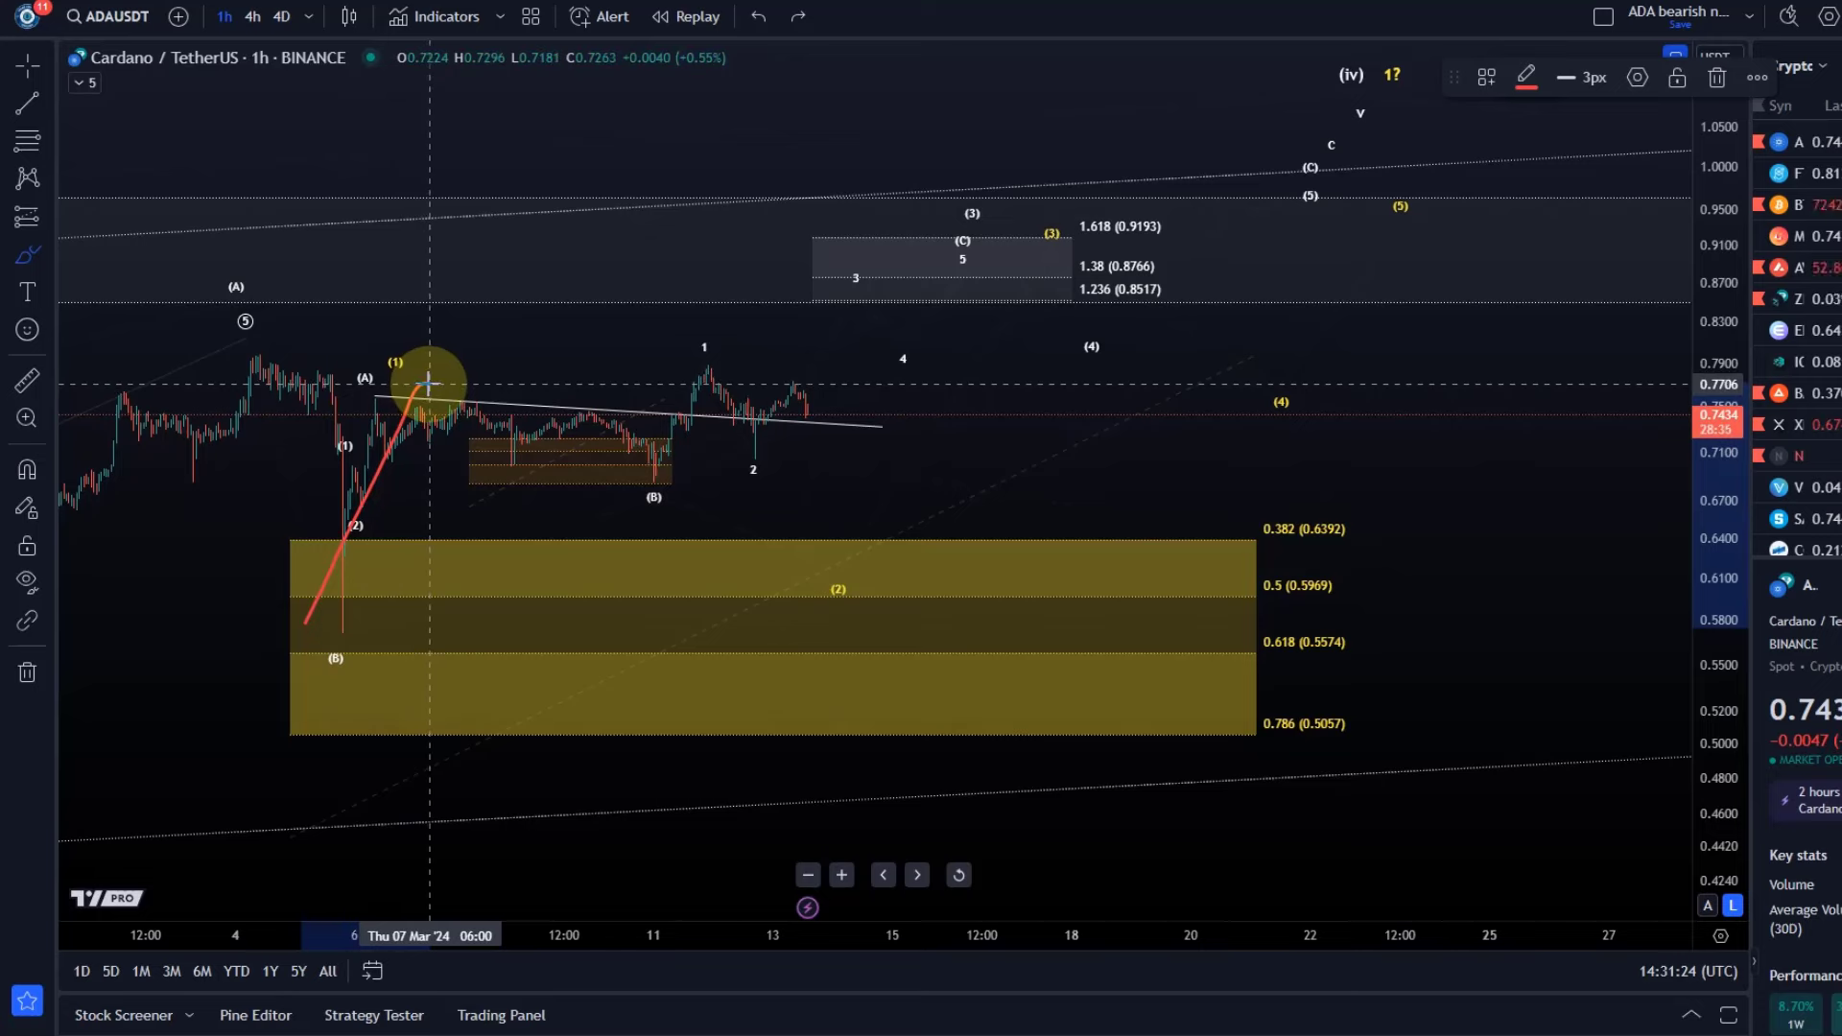
mouse_move(441, 388)
left_mouse_down()
mouse_move(623, 486)
mouse_move(684, 381)
mouse_move(834, 609)
mouse_move(912, 531)
mouse_move(1007, 331)
mouse_move(1127, 304)
mouse_move(1336, 189)
mouse_move(1363, 135)
left_mouse_up()
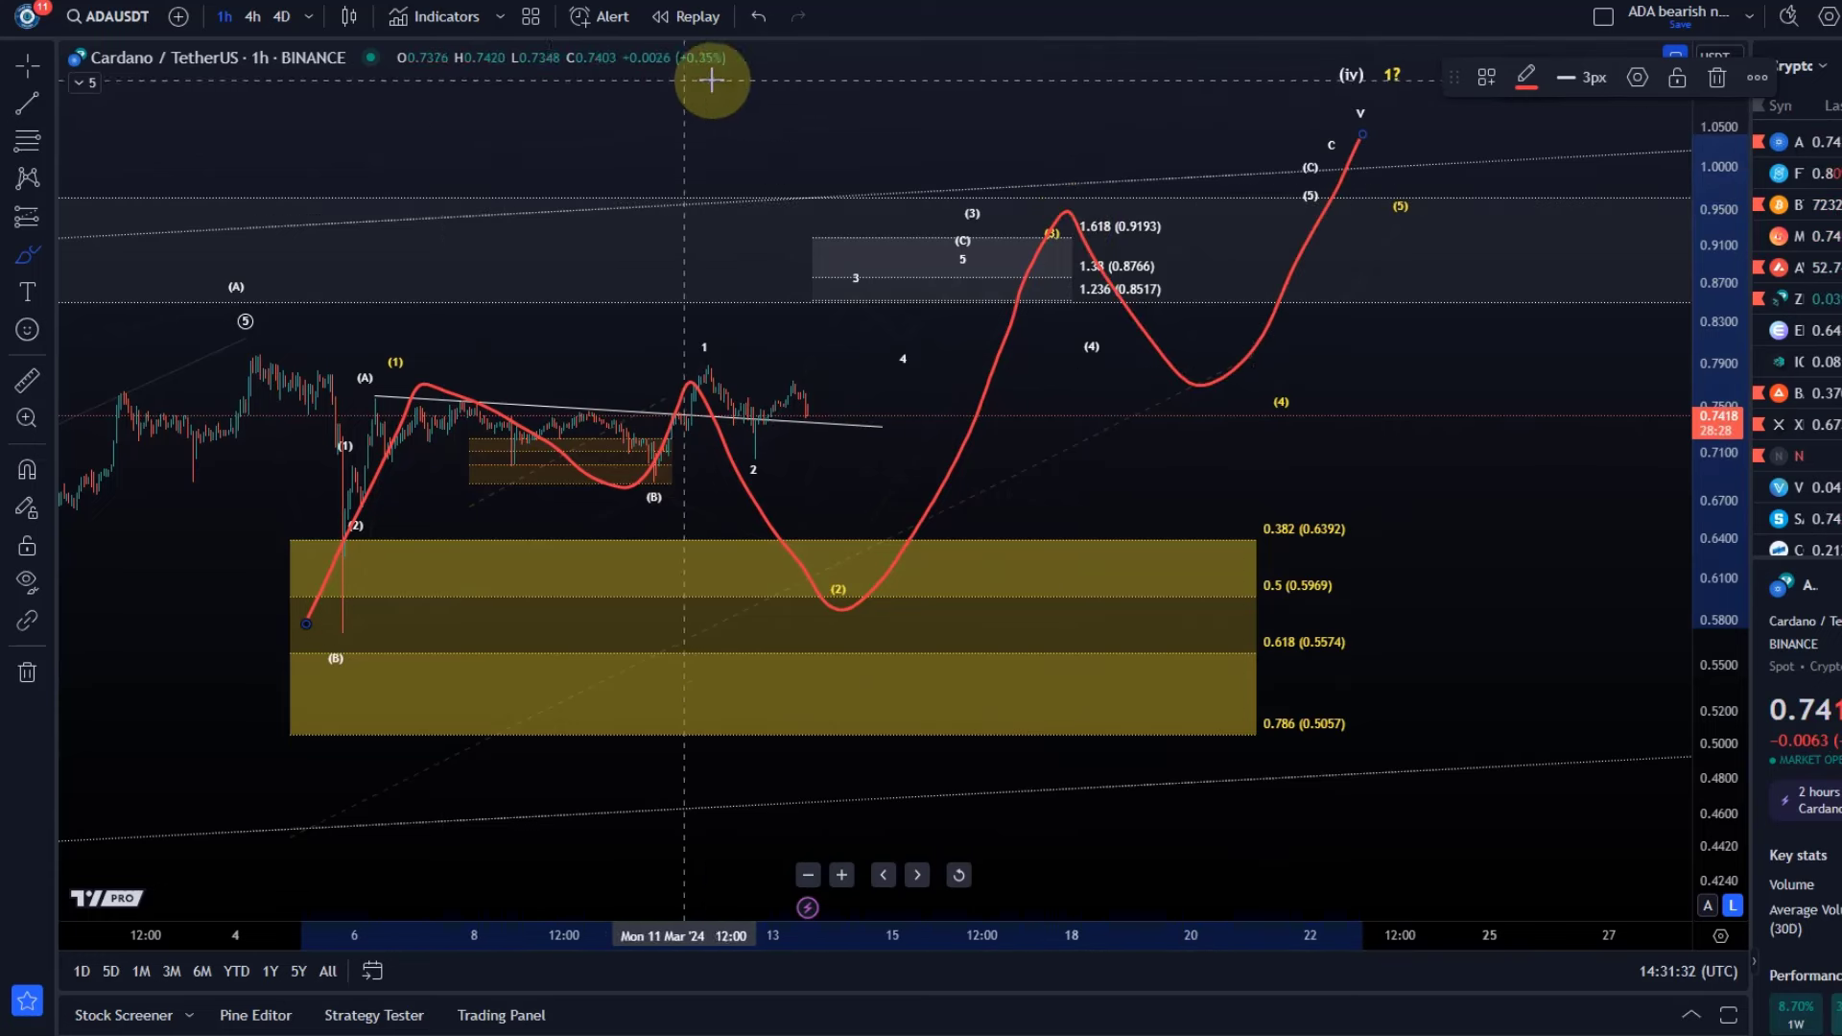
left_click(765, 32)
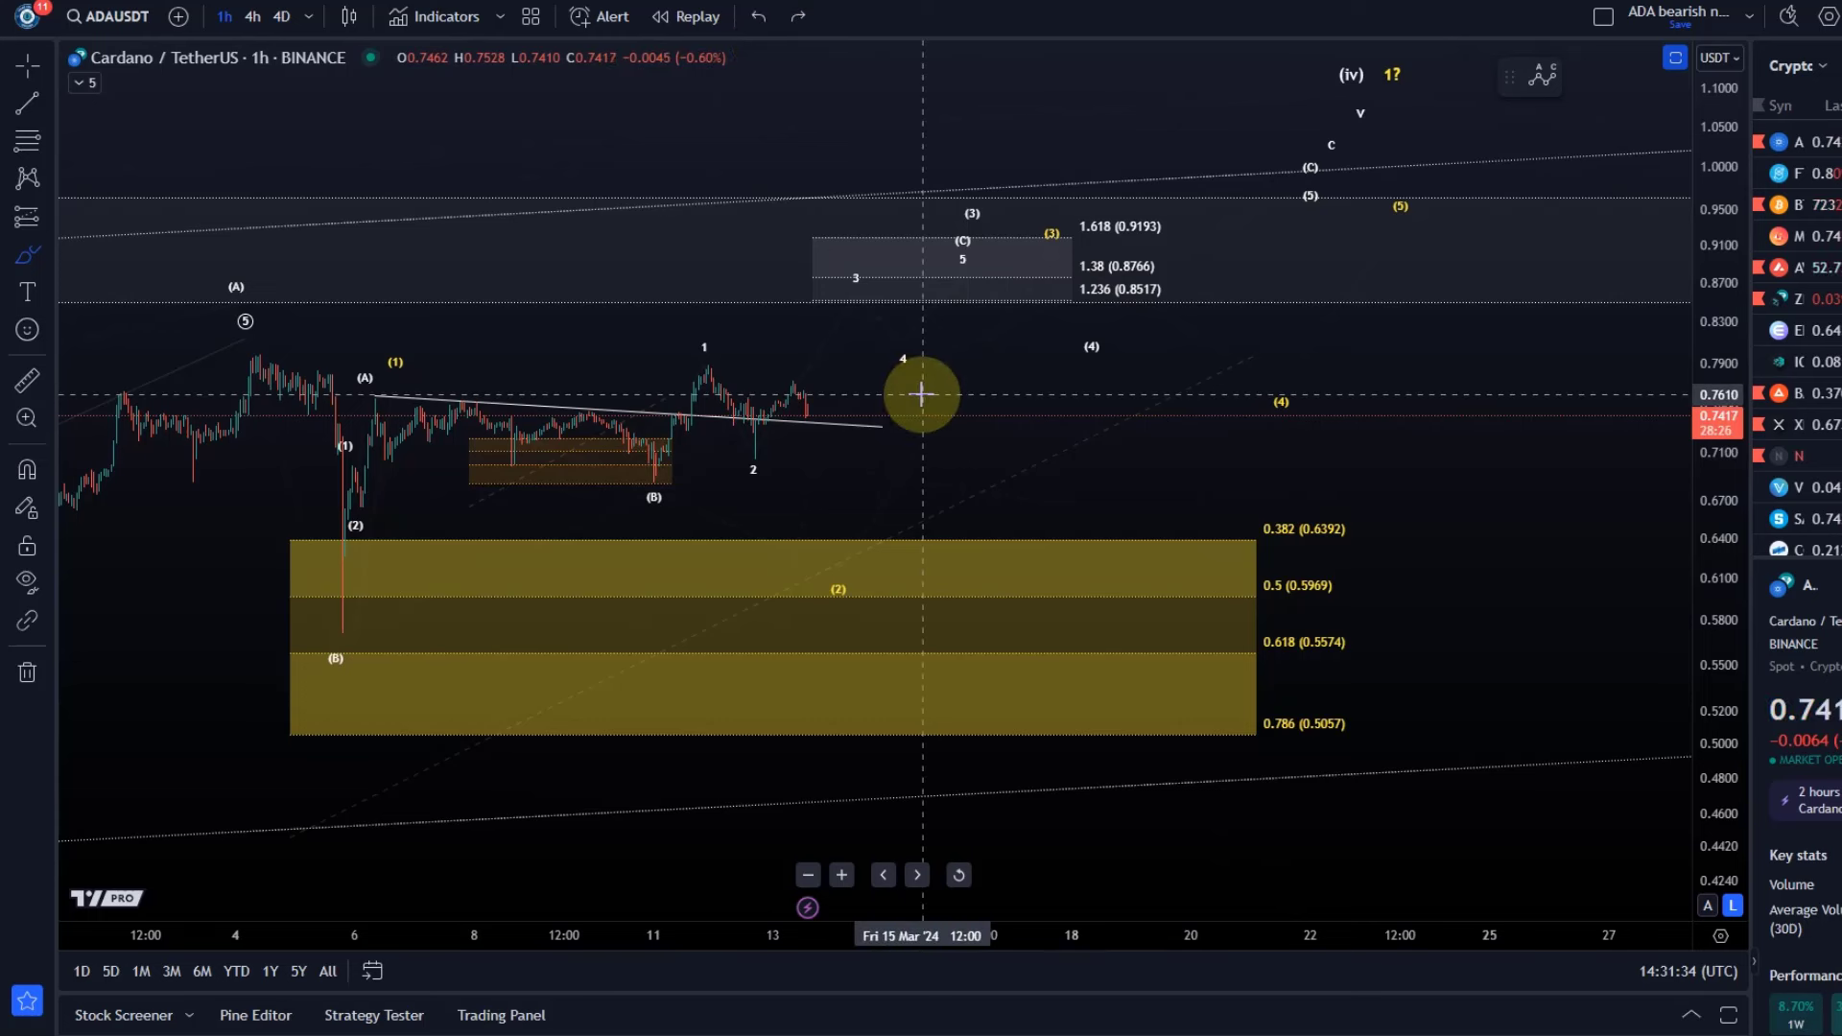